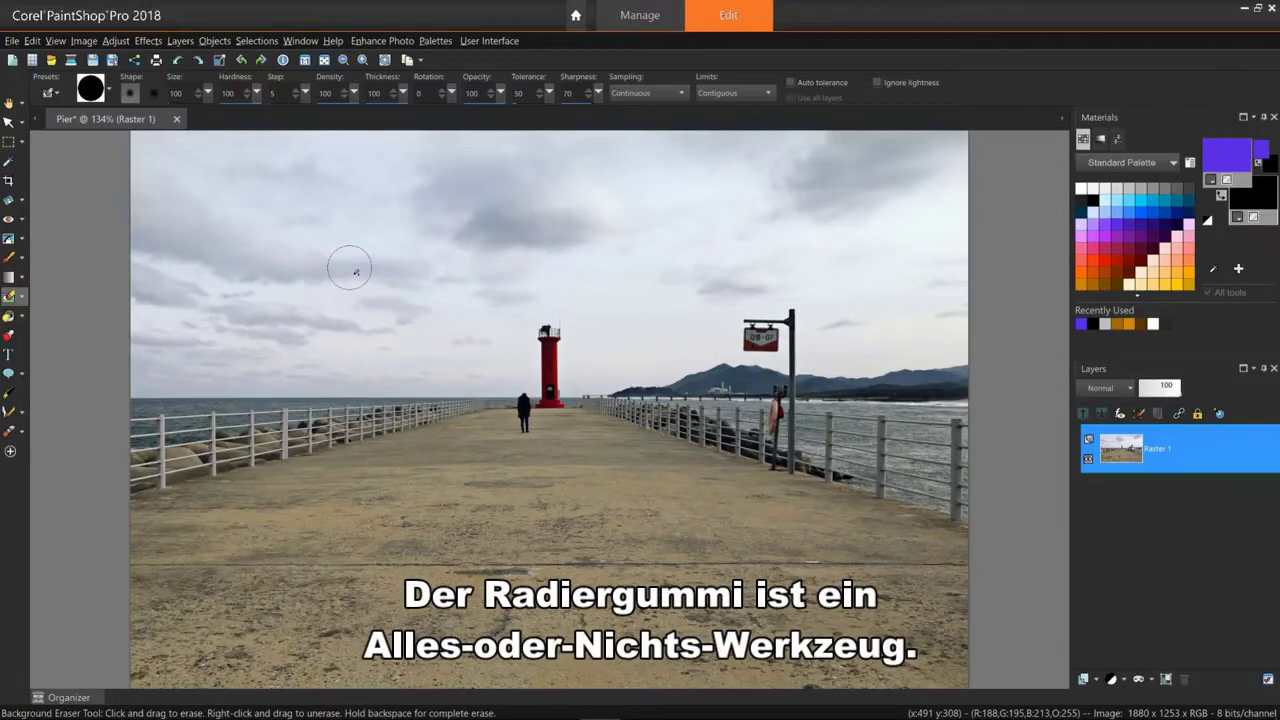
After undoing a test Eraser stroke, enable Smart Edge and erase a sky strip above the left railing
key("x")
mouse_move(195, 374)
left_mouse_down()
mouse_move(262, 420)
mouse_move(304, 430)
mouse_move(409, 382)
mouse_move(493, 401)
mouse_move(518, 432)
mouse_move(567, 435)
mouse_move(596, 427)
mouse_move(675, 348)
mouse_move(745, 309)
mouse_move(835, 337)
left_mouse_up()
key("ctrl+z")
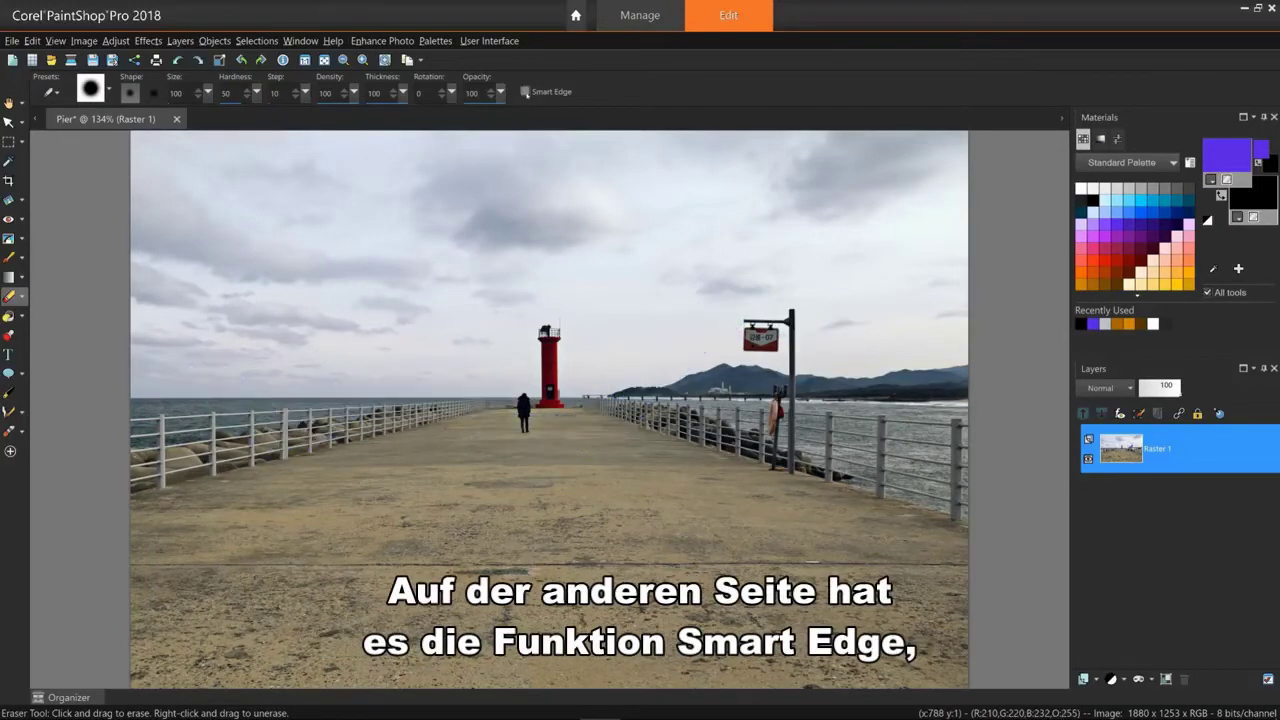
left_click(526, 91)
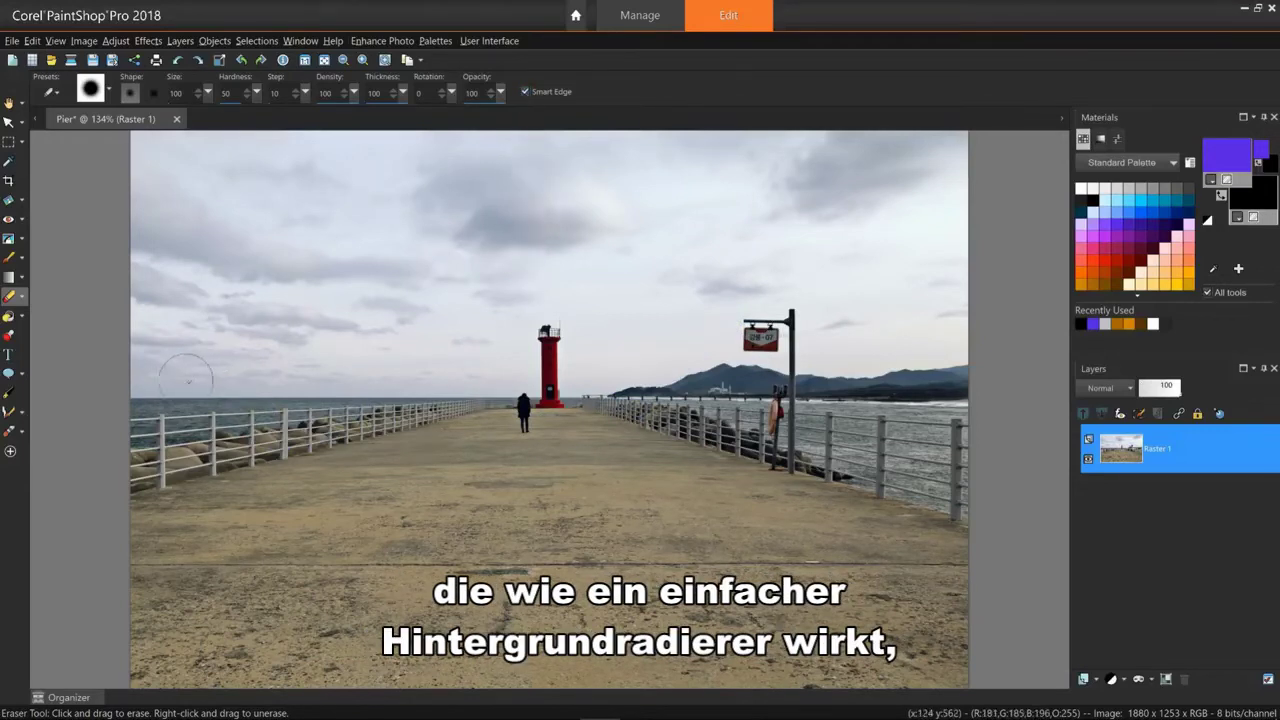
left_click_drag(185, 382, 436, 379)
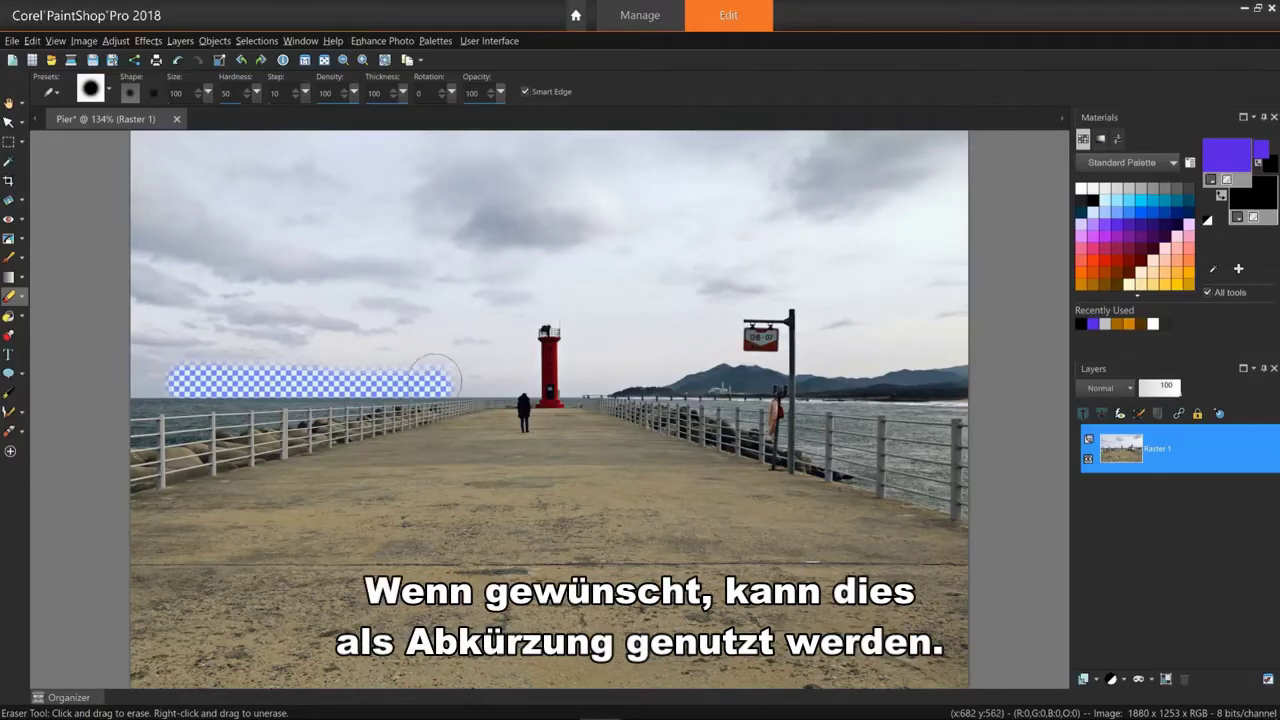
Paint a purple test stroke with the Paint Brush, then undo it and both eraser edits
left_click(9, 258)
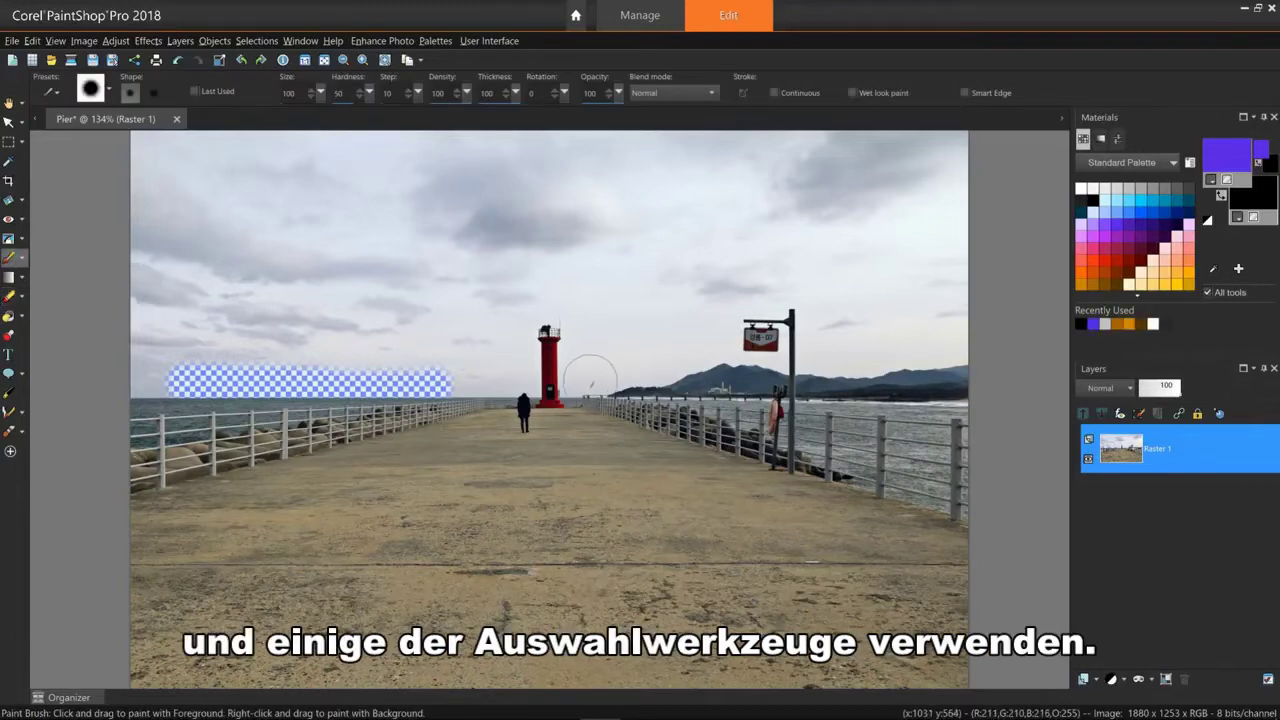
mouse_move(582, 378)
left_mouse_down()
mouse_move(668, 370)
mouse_move(760, 296)
mouse_move(796, 290)
mouse_move(828, 345)
mouse_move(824, 367)
mouse_move(840, 366)
left_mouse_up()
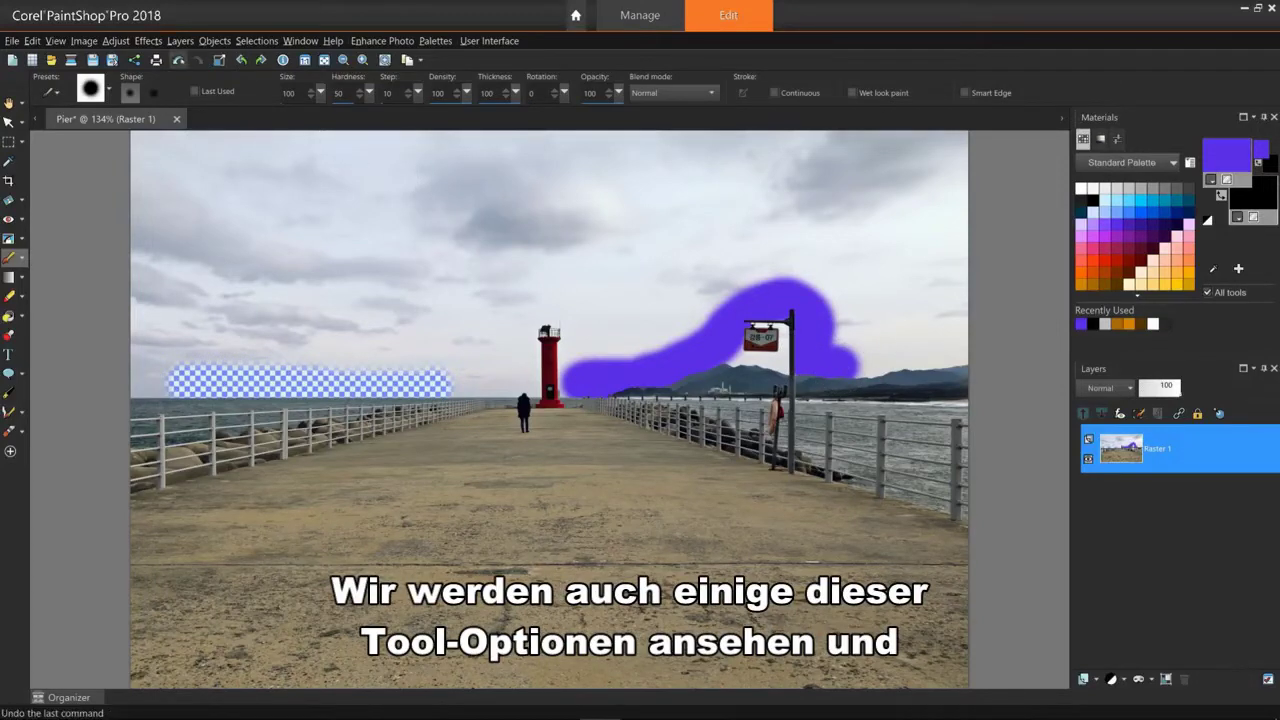
left_click(178, 60)
left_click(178, 60)
left_click(178, 60)
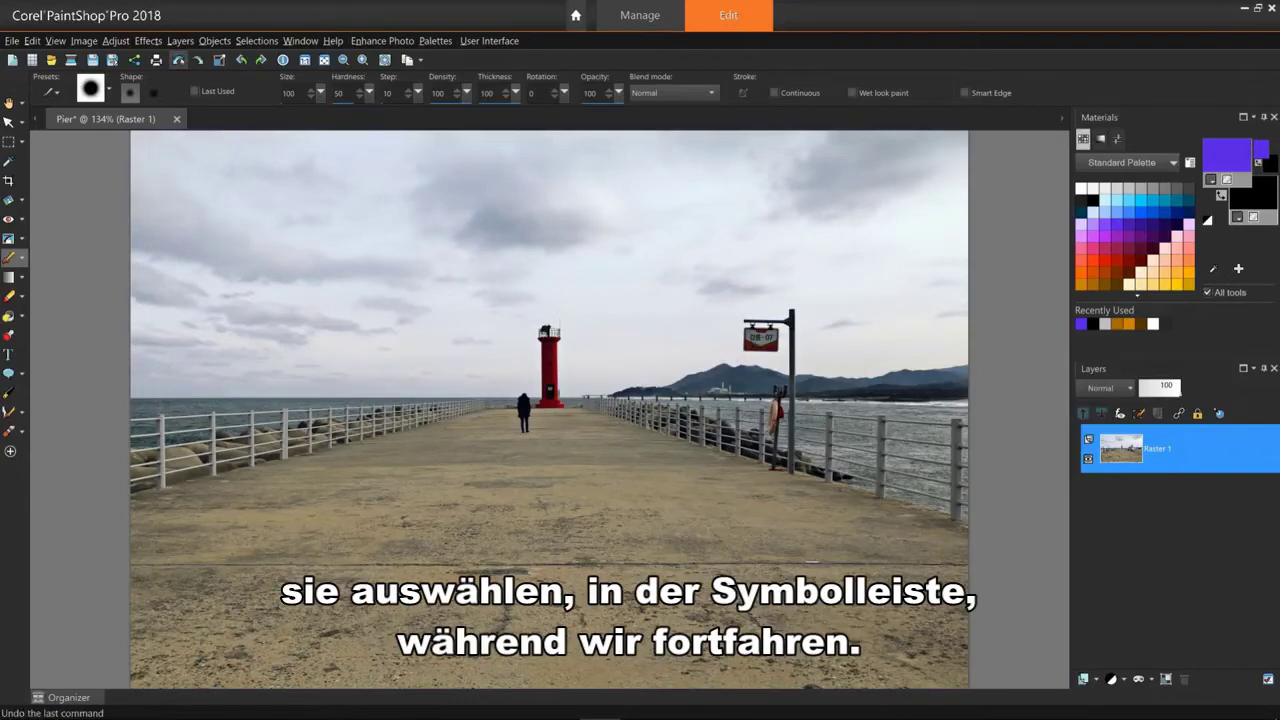
Pick the Background Eraser from the Eraser tool flyout
left_click(21, 297)
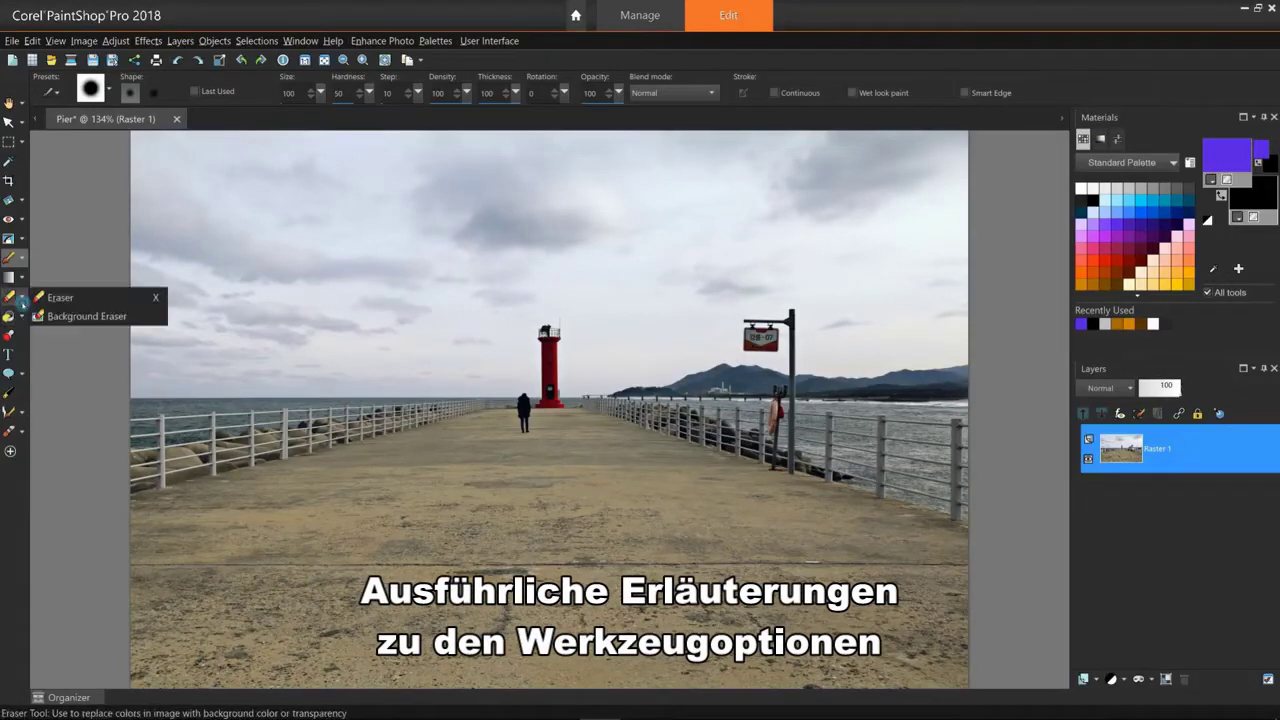
left_click(86, 316)
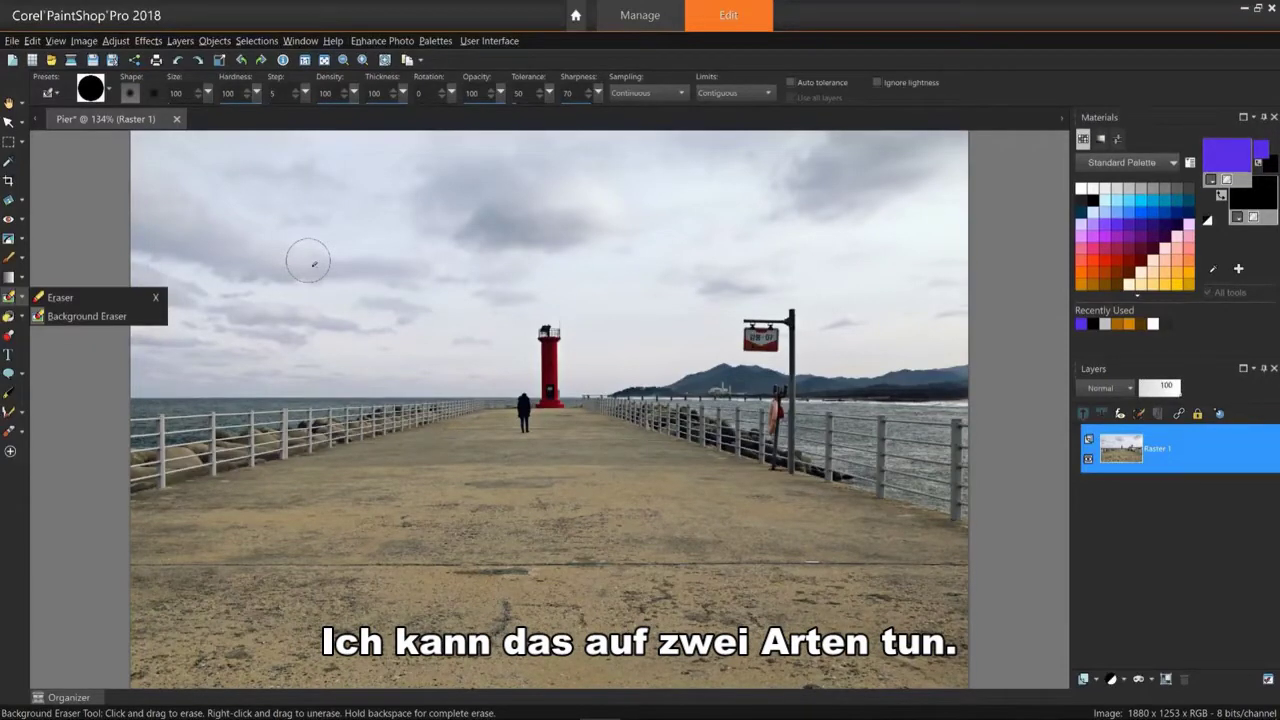
Set the Background Eraser size to 200 and its Limits to Contiguous
mouse_move(313, 263)
left_mouse_down()
mouse_move(304, 283)
mouse_move(293, 199)
left_mouse_up()
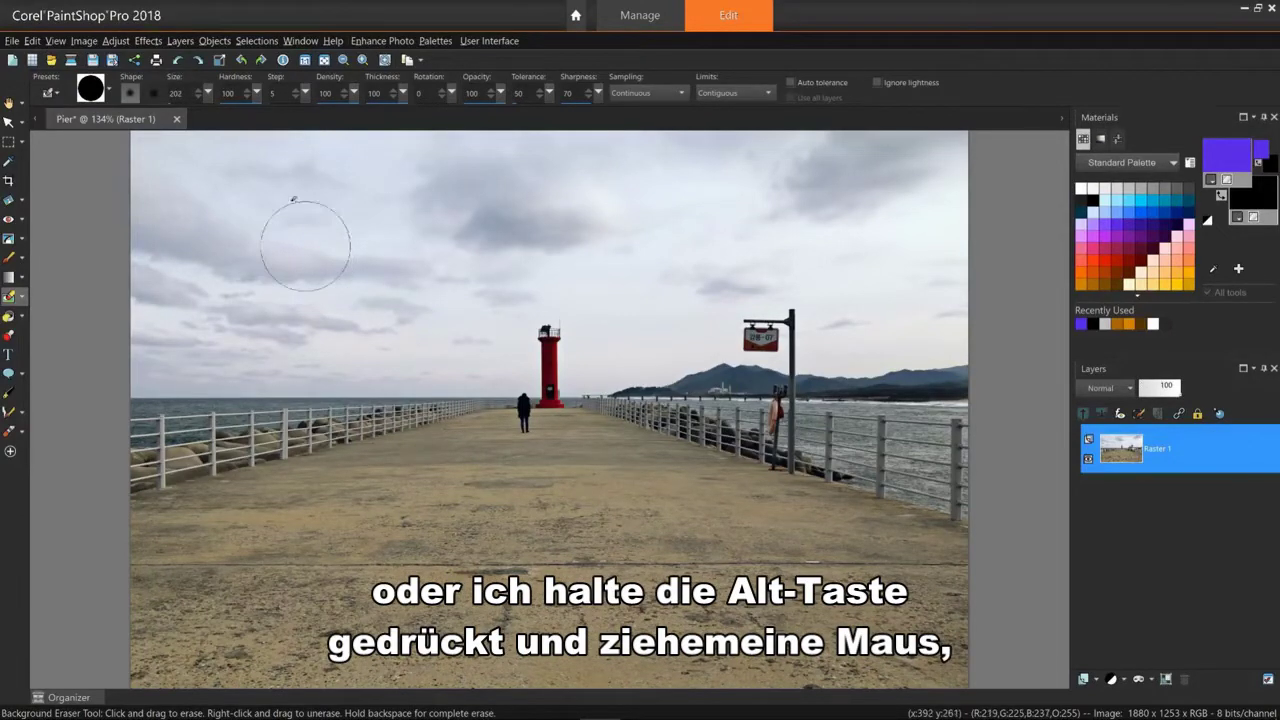
left_click(199, 96)
left_click(199, 96)
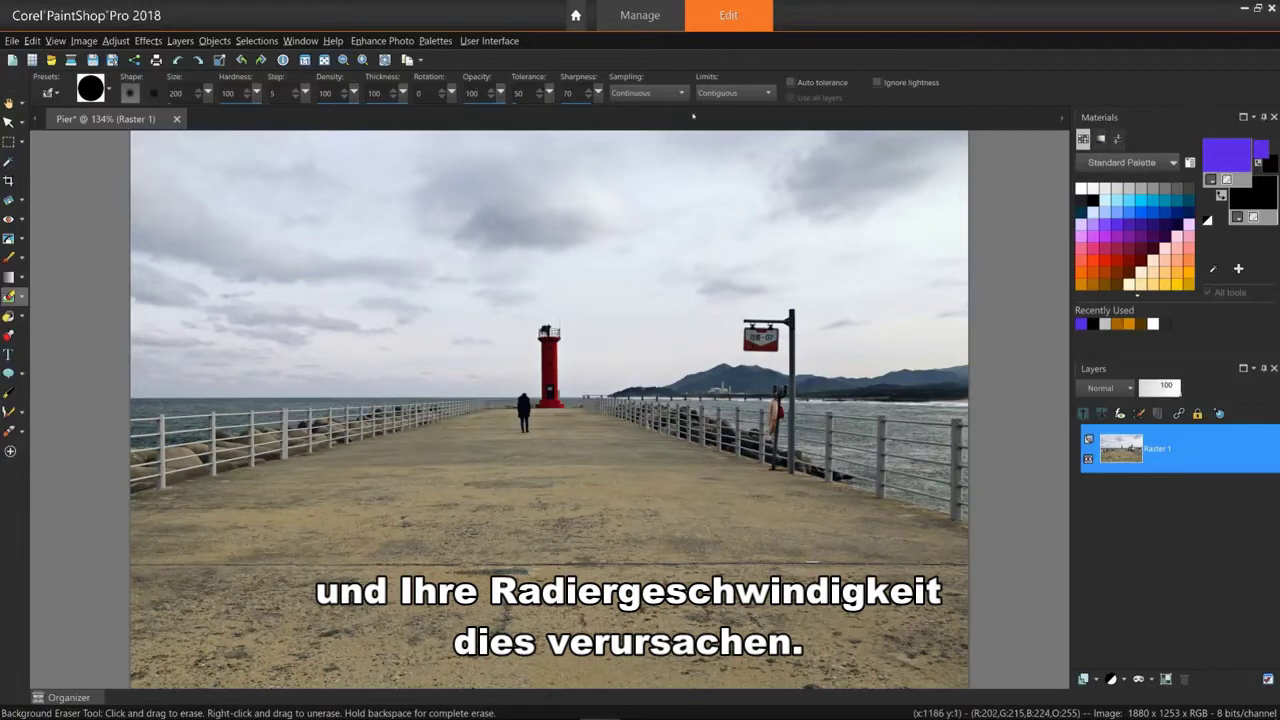
left_click(769, 93)
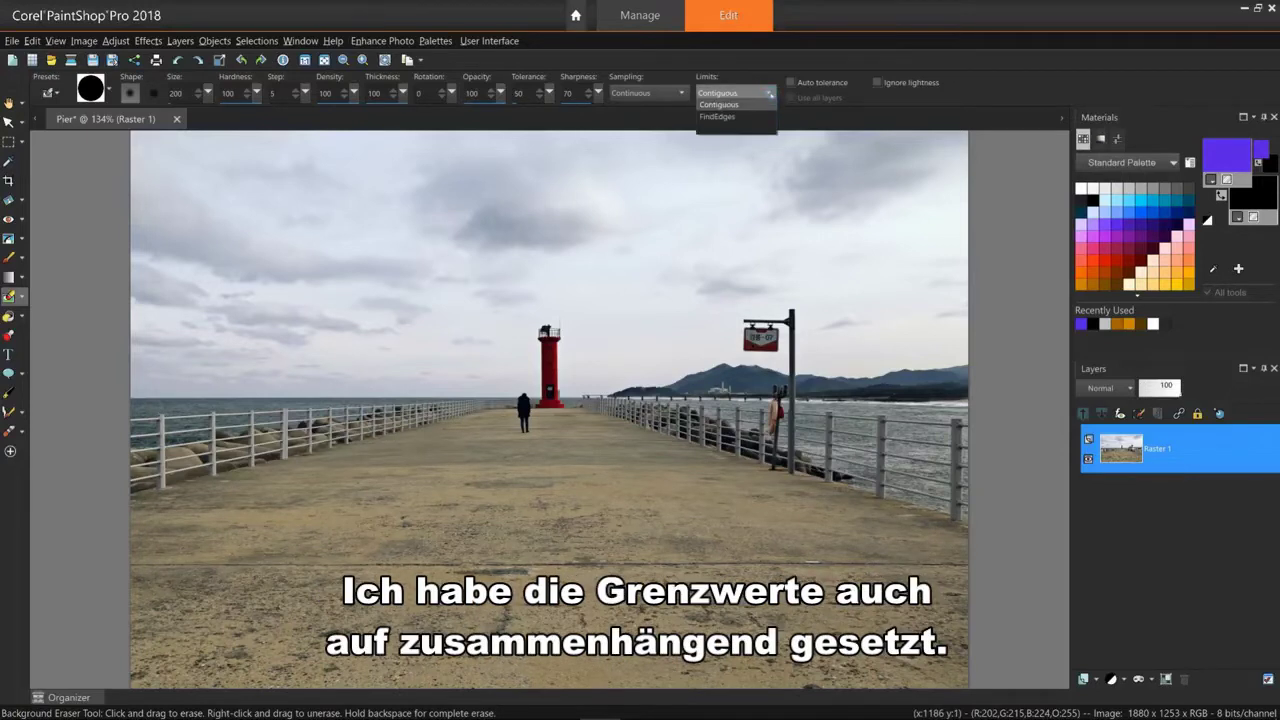
left_click(767, 104)
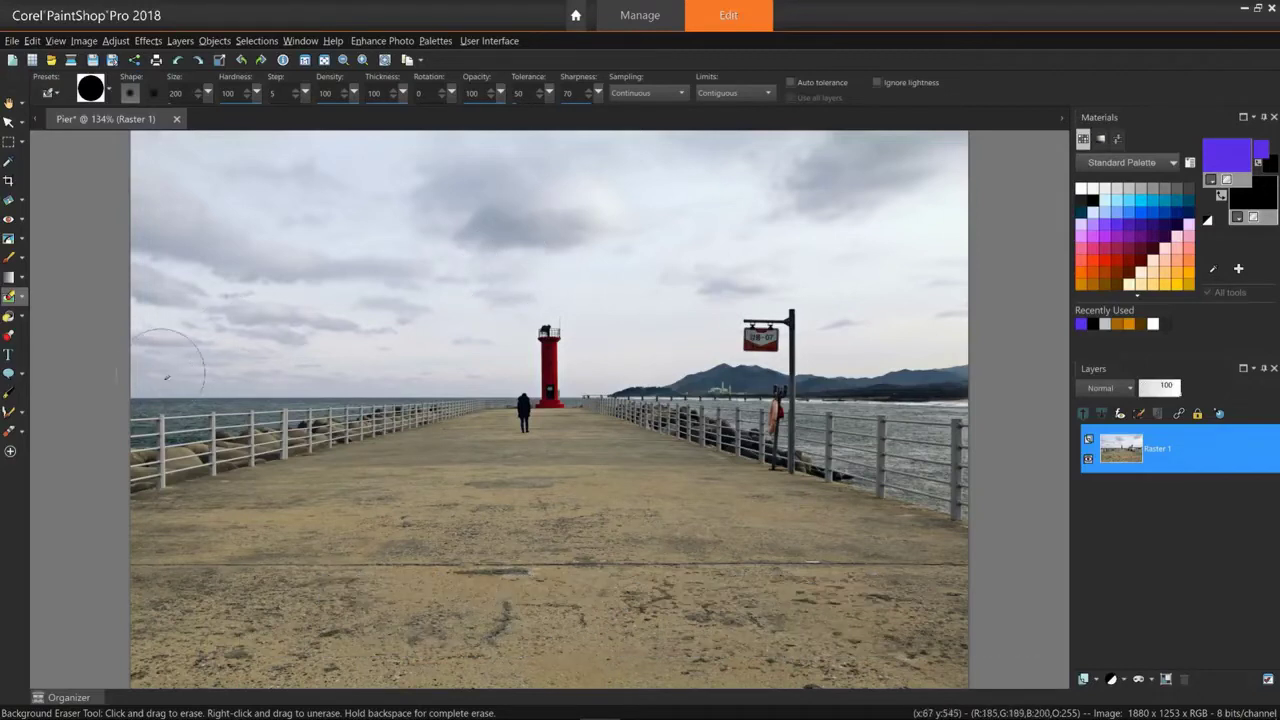
Erase a patch of cloudy sky along the left horizon with the Background Eraser
mouse_move(156, 381)
left_mouse_down()
mouse_move(515, 381)
mouse_move(539, 311)
mouse_move(565, 315)
mouse_move(590, 362)
mouse_move(578, 375)
mouse_move(599, 376)
left_mouse_up()
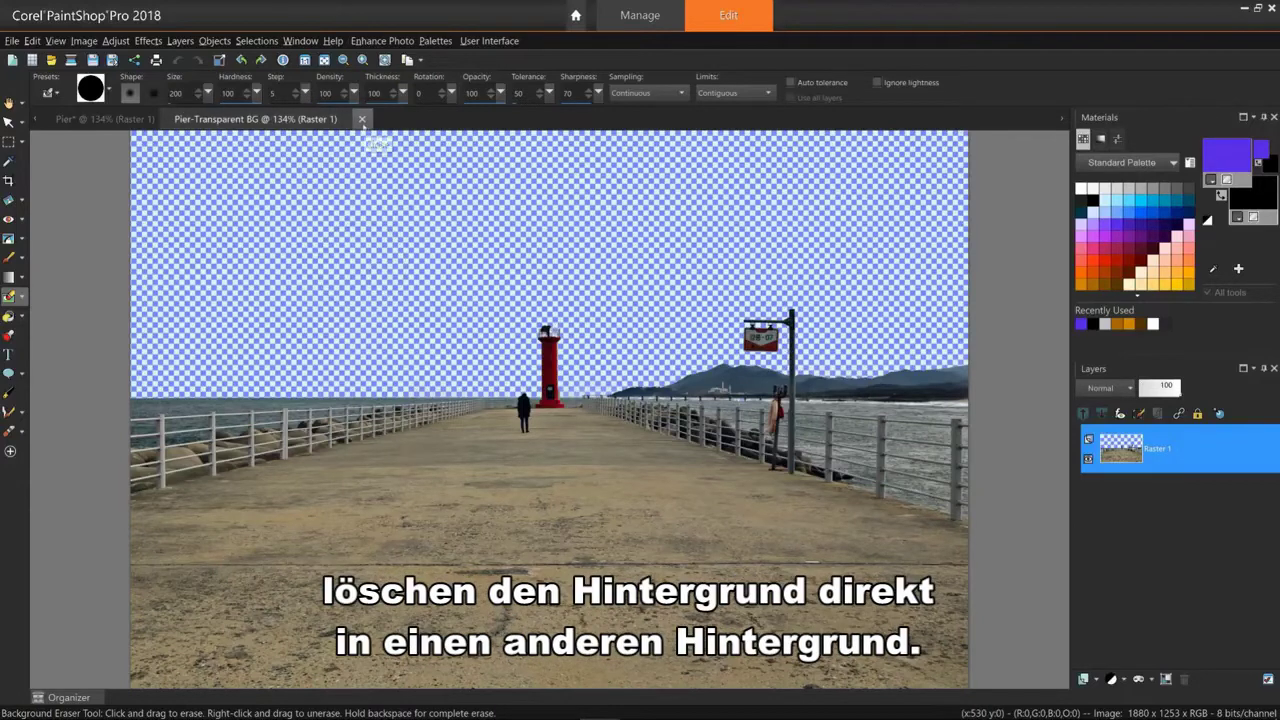
Close the Pier-Transparent BG copy, undo the sky erasing, and copy the whole Pier photo
left_click(362, 119)
left_click(179, 59)
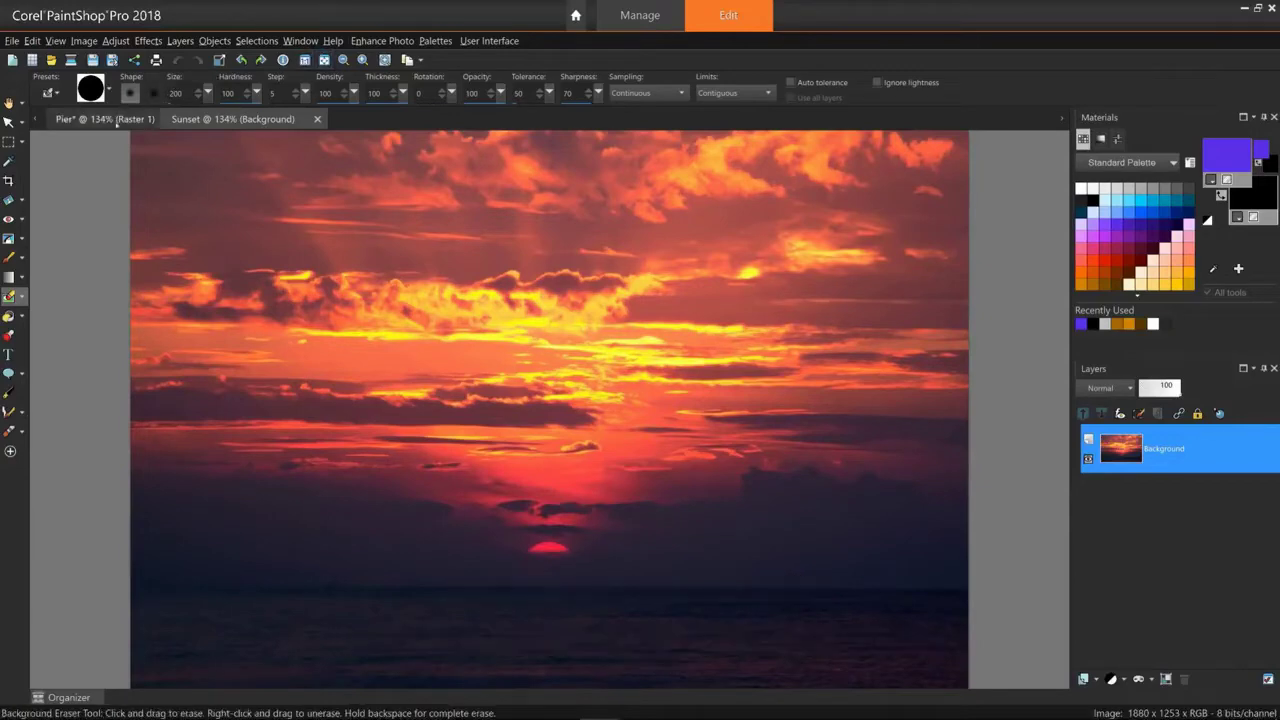
left_click(117, 122)
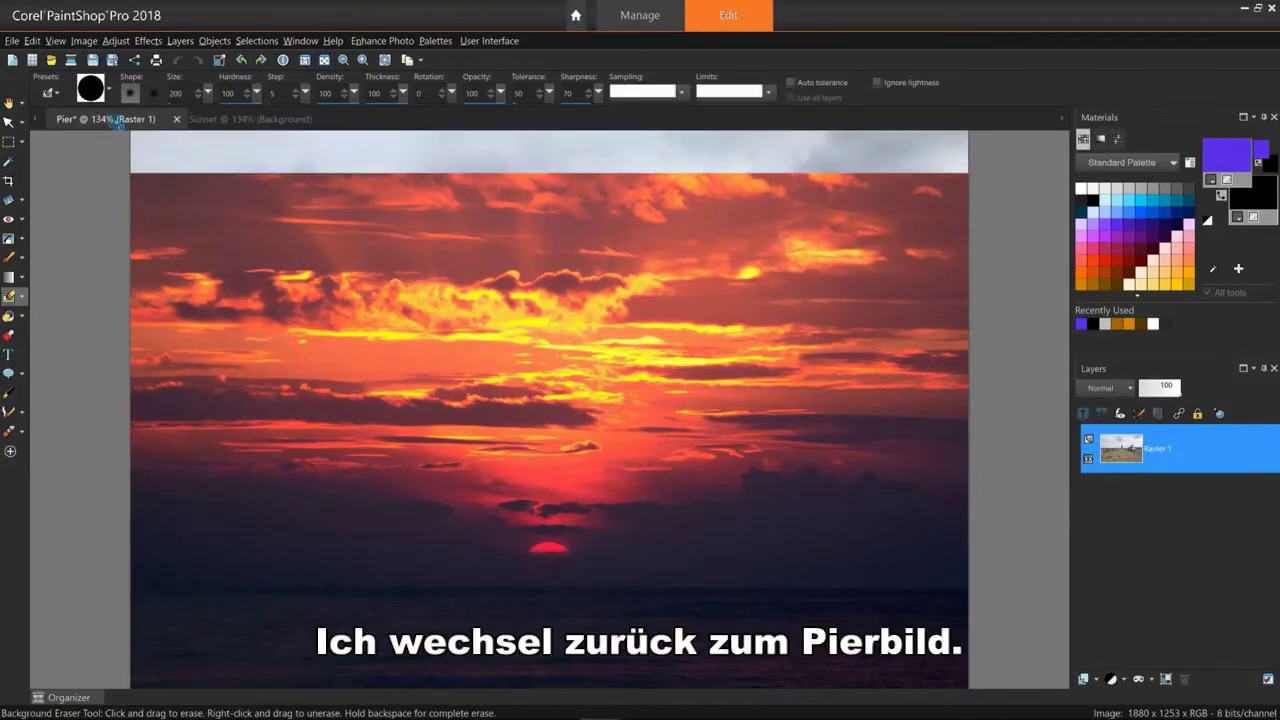
left_click(9, 104)
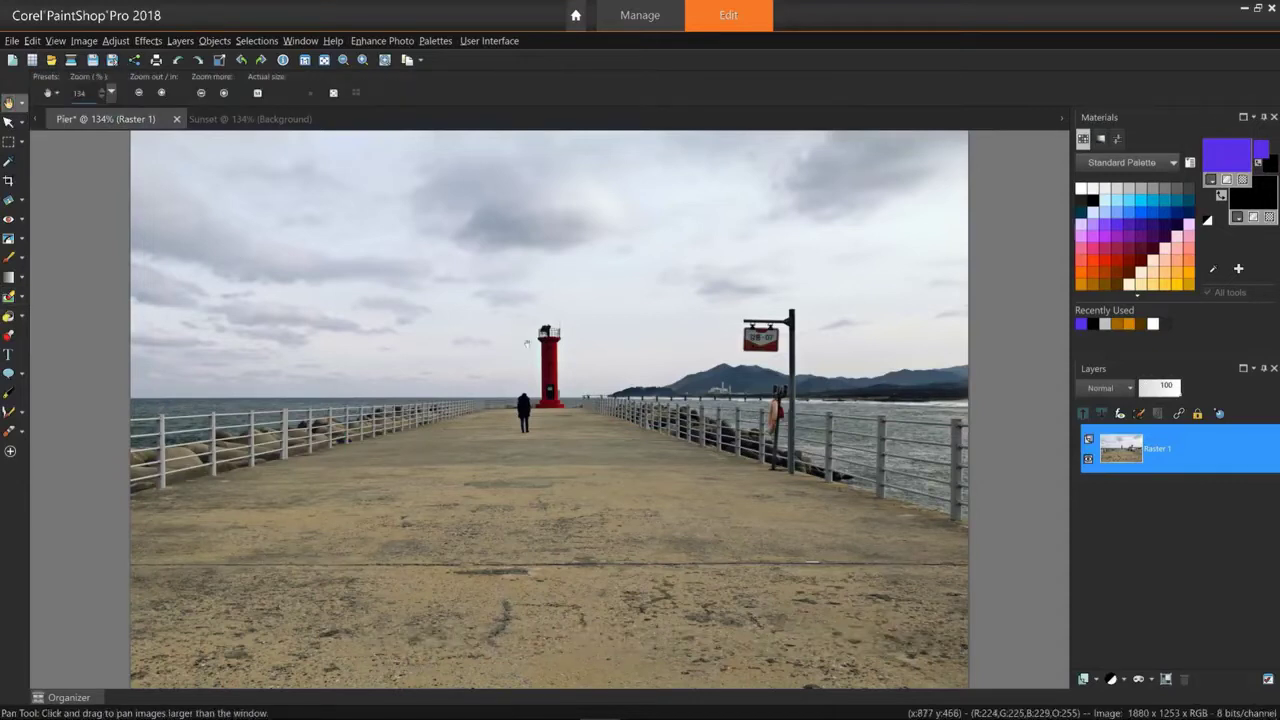
right_click(507, 325)
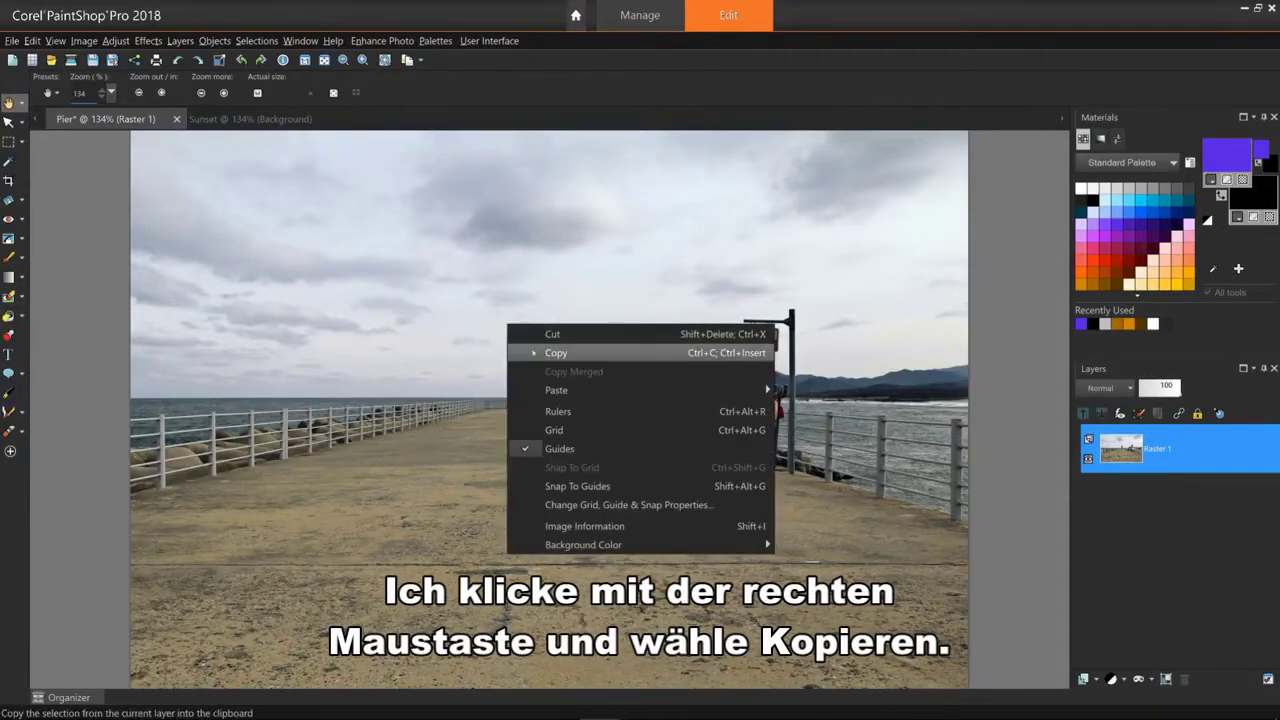
left_click(535, 353)
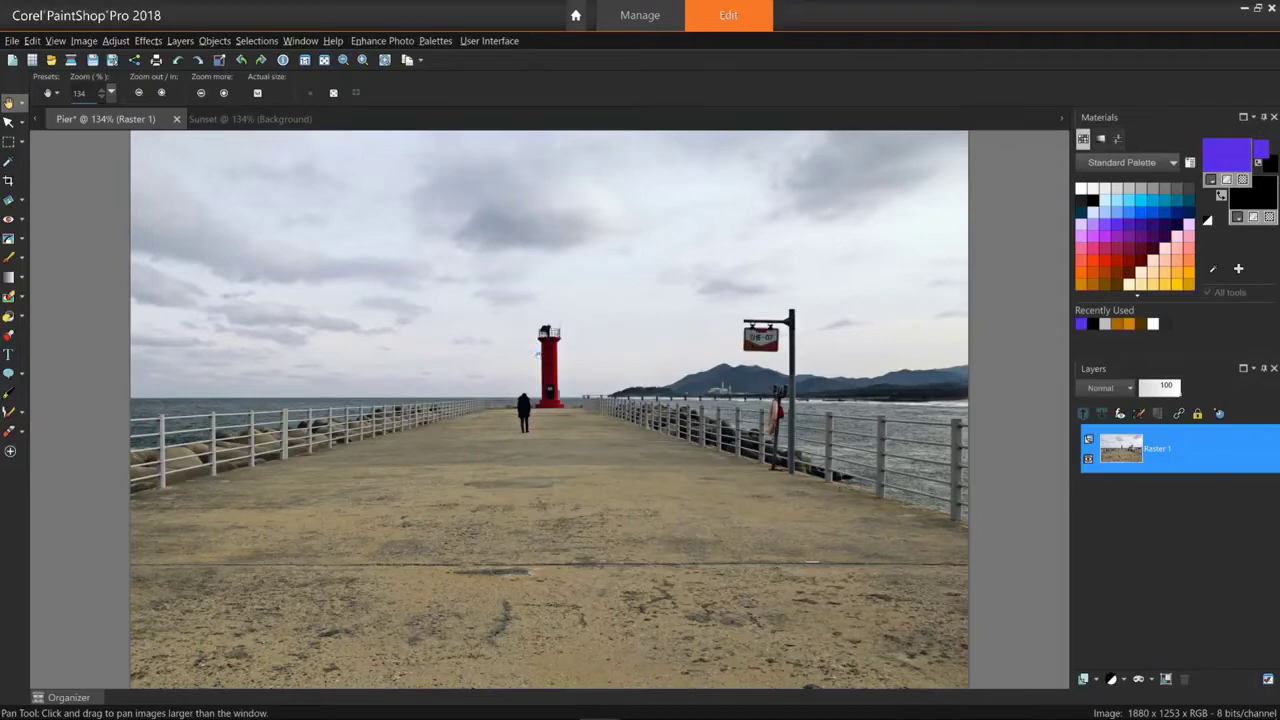
Paste the Pier photo into the Sunset image as a new layer, Raster 1
left_click(260, 119)
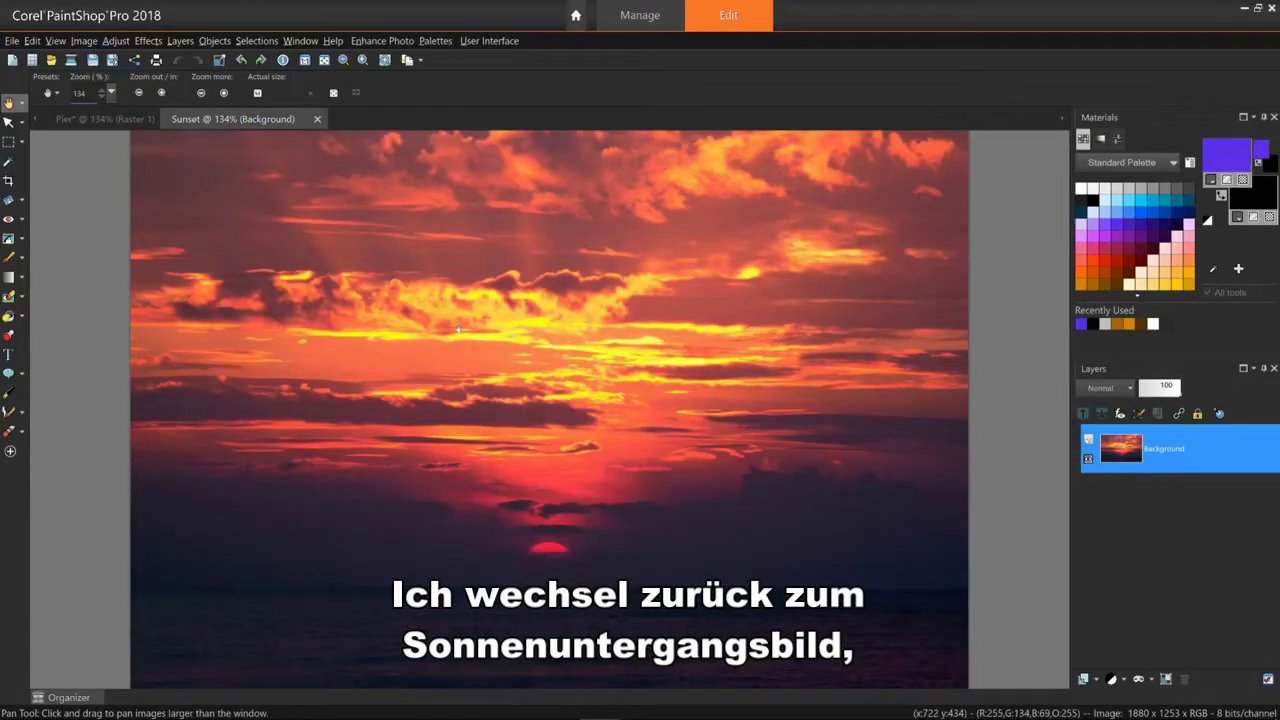
right_click(458, 329)
mouse_move(522, 391)
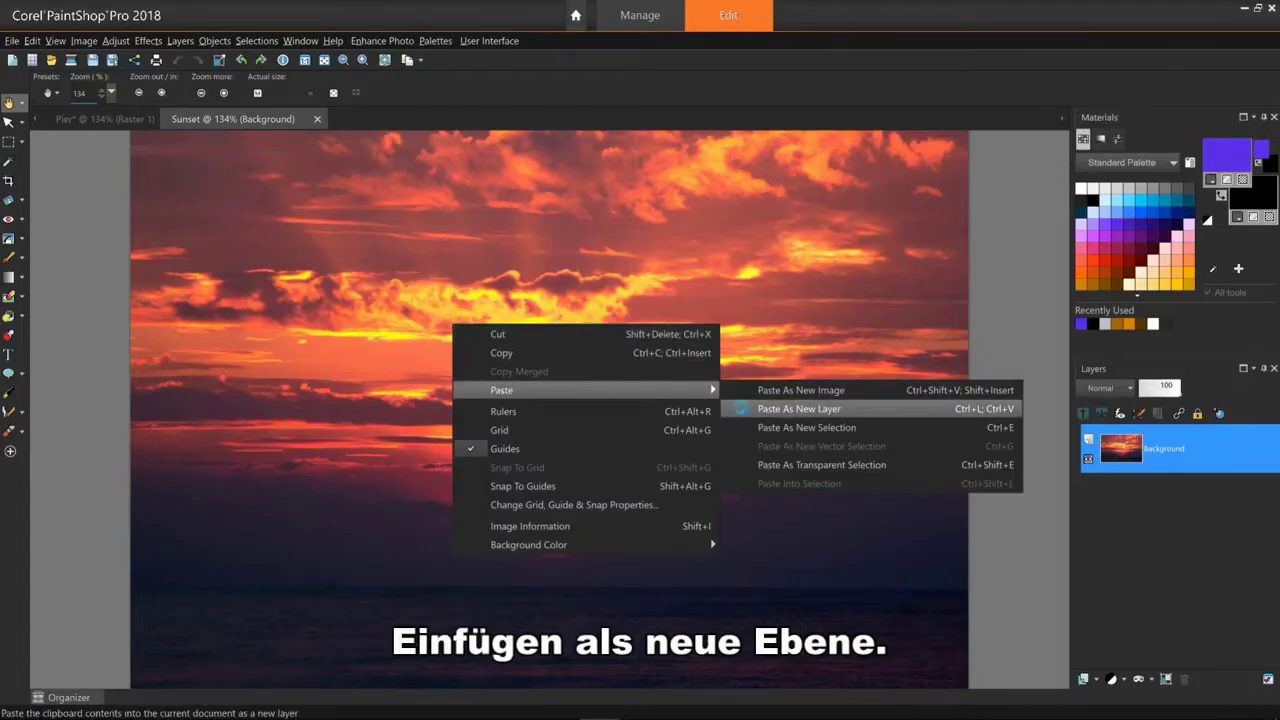
left_click(799, 409)
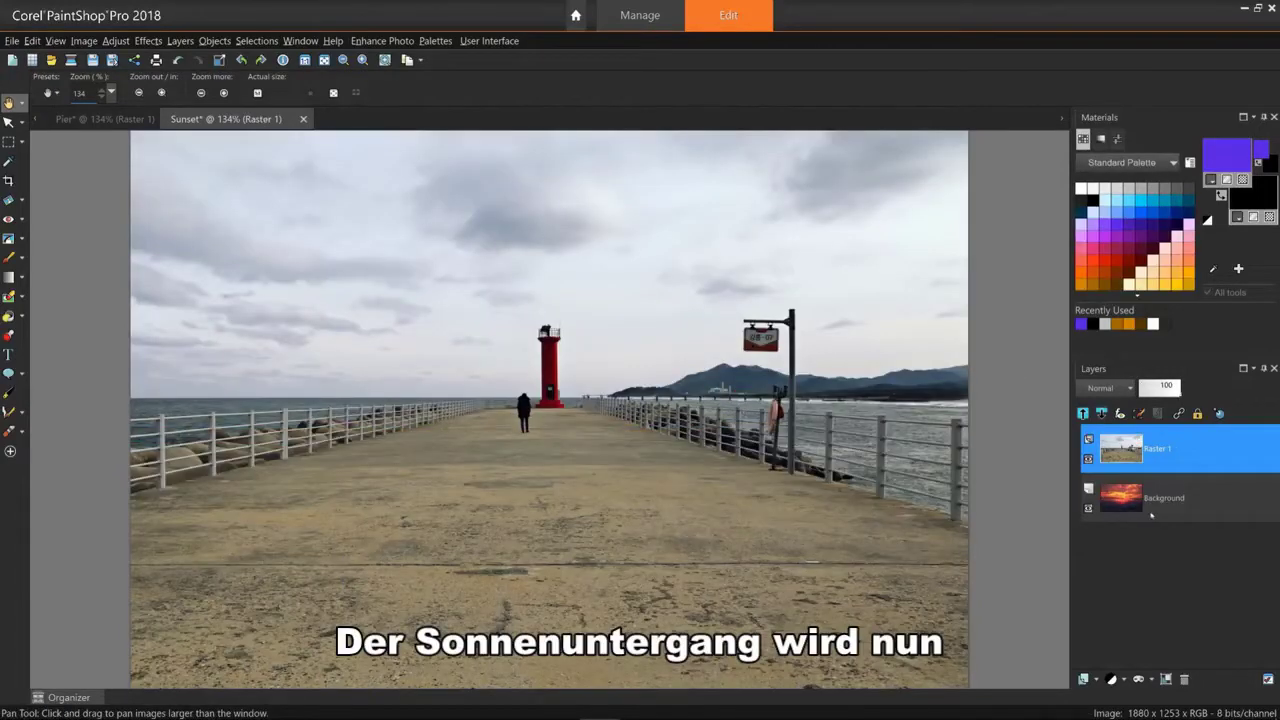
mouse_move(1192, 500)
mouse_move(1156, 474)
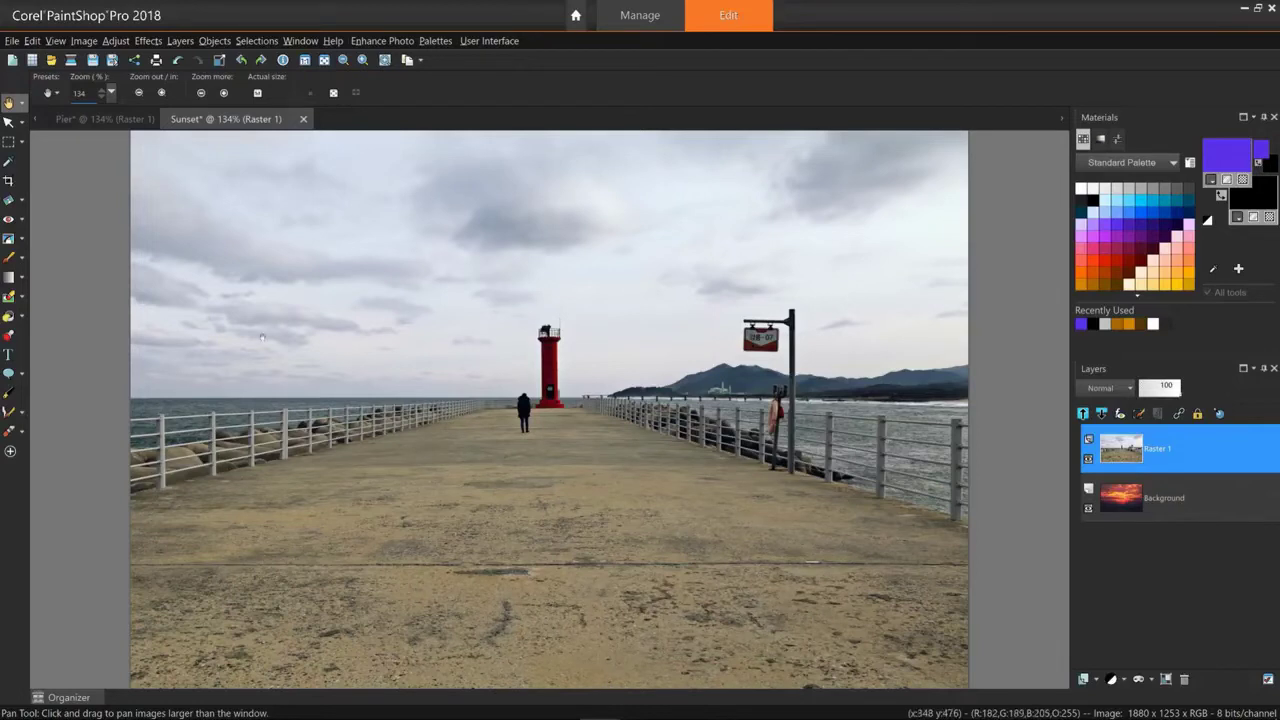
With the Background Eraser, erase sky at the left horizon and beside the lighthouse
left_click(22, 316)
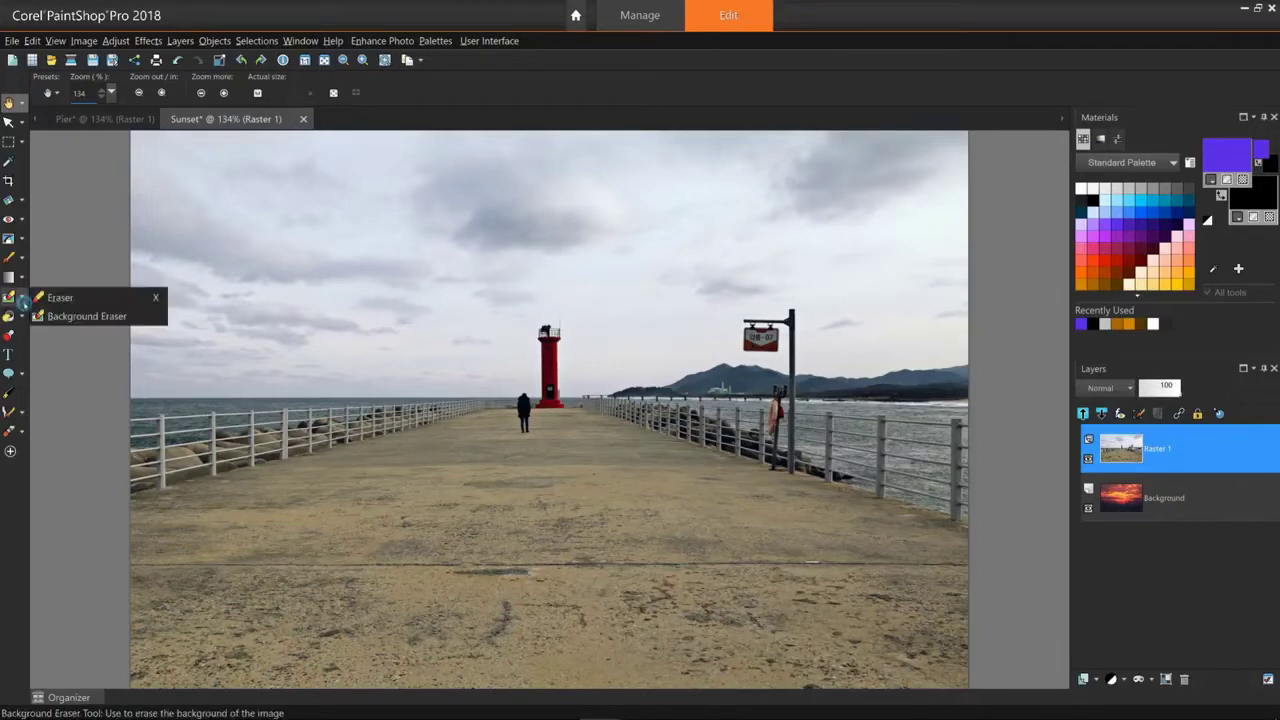
left_click(95, 321)
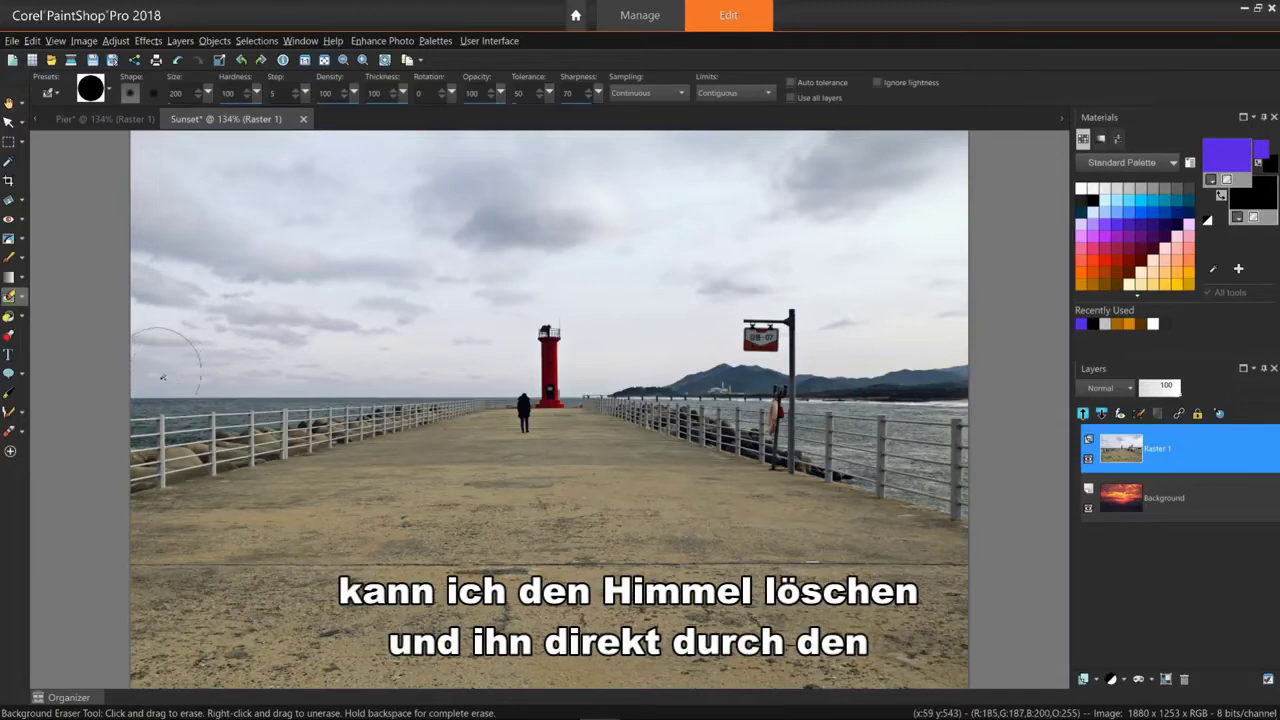
left_click_drag(166, 379, 502, 378)
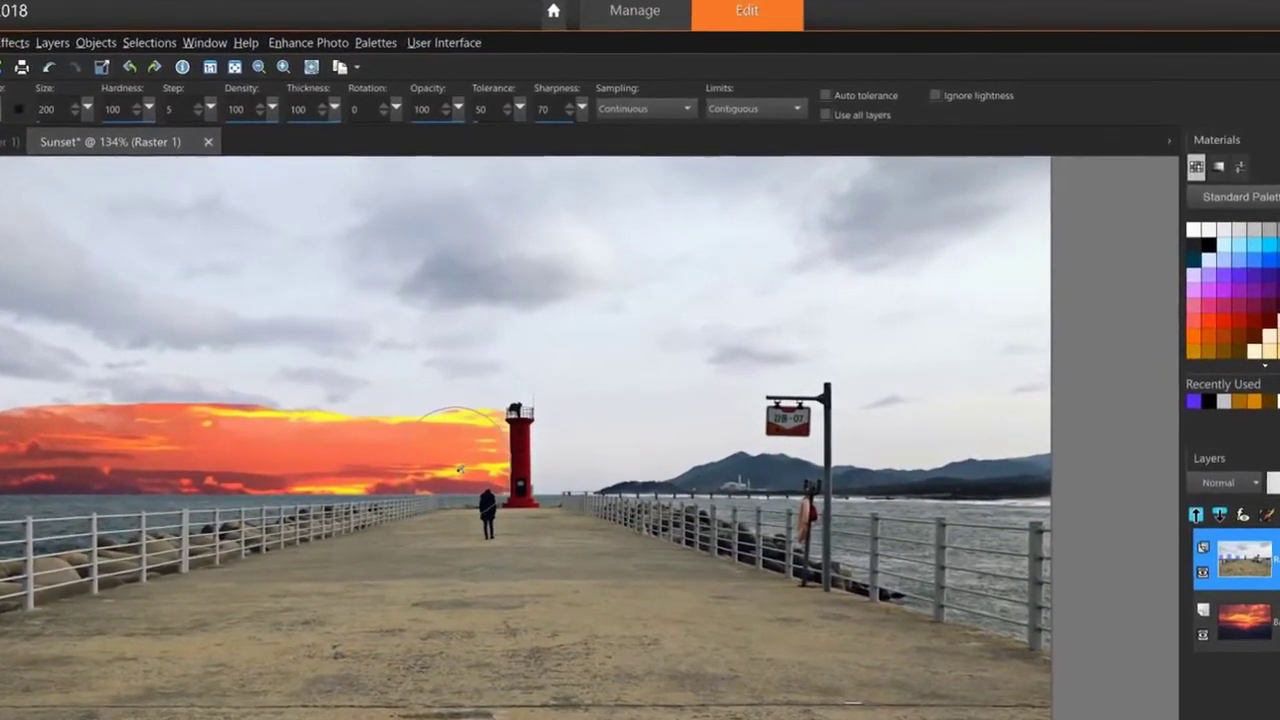
mouse_move(459, 467)
left_mouse_down()
mouse_move(492, 424)
mouse_move(462, 425)
mouse_move(534, 417)
mouse_move(562, 440)
mouse_move(548, 526)
mouse_move(680, 482)
mouse_move(795, 494)
mouse_move(782, 435)
mouse_move(790, 385)
mouse_move(850, 375)
mouse_move(925, 415)
mouse_move(915, 500)
mouse_move(830, 355)
mouse_move(730, 375)
mouse_move(750, 455)
mouse_move(821, 499)
mouse_move(878, 443)
mouse_move(848, 543)
mouse_move(660, 320)
mouse_move(863, 351)
mouse_move(930, 420)
mouse_move(928, 435)
mouse_move(985, 480)
mouse_move(1068, 488)
mouse_move(1058, 440)
mouse_move(1128, 485)
mouse_move(1136, 476)
mouse_move(1112, 470)
mouse_move(1128, 471)
left_mouse_up()
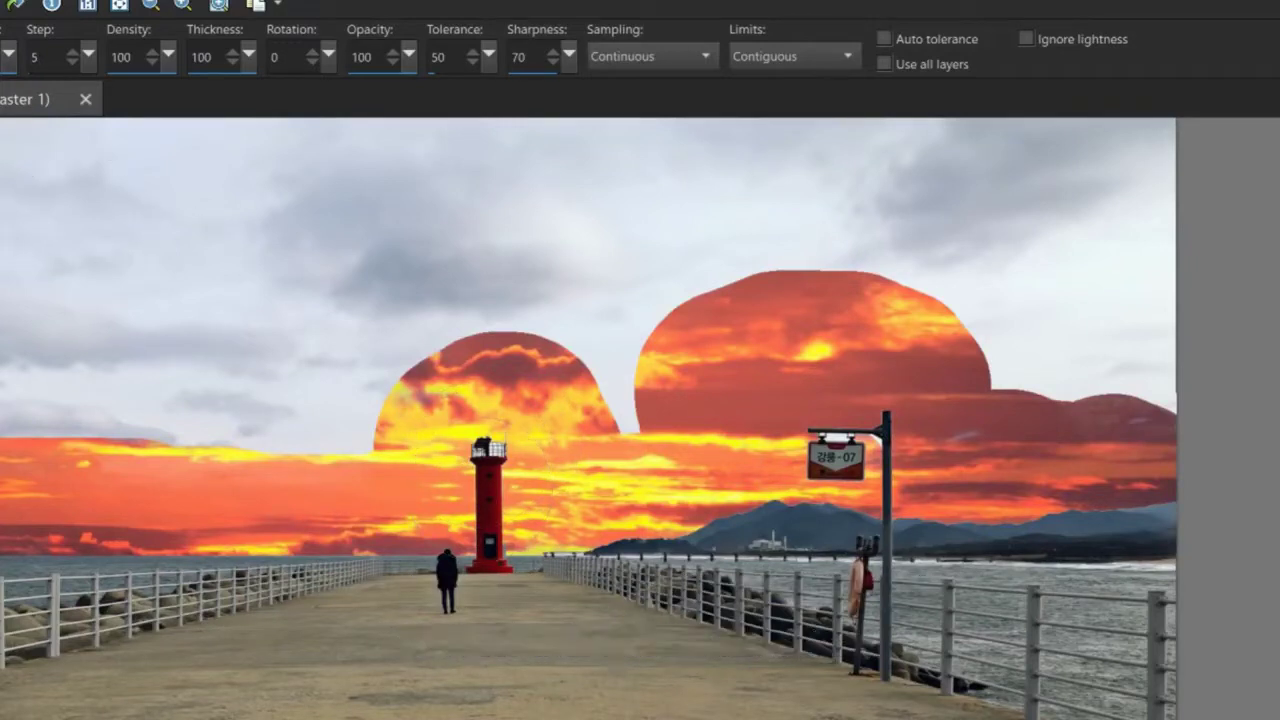
Undo the last two eraser strokes and set the eraser Limits to Discontiguous
key("ctrl+z")
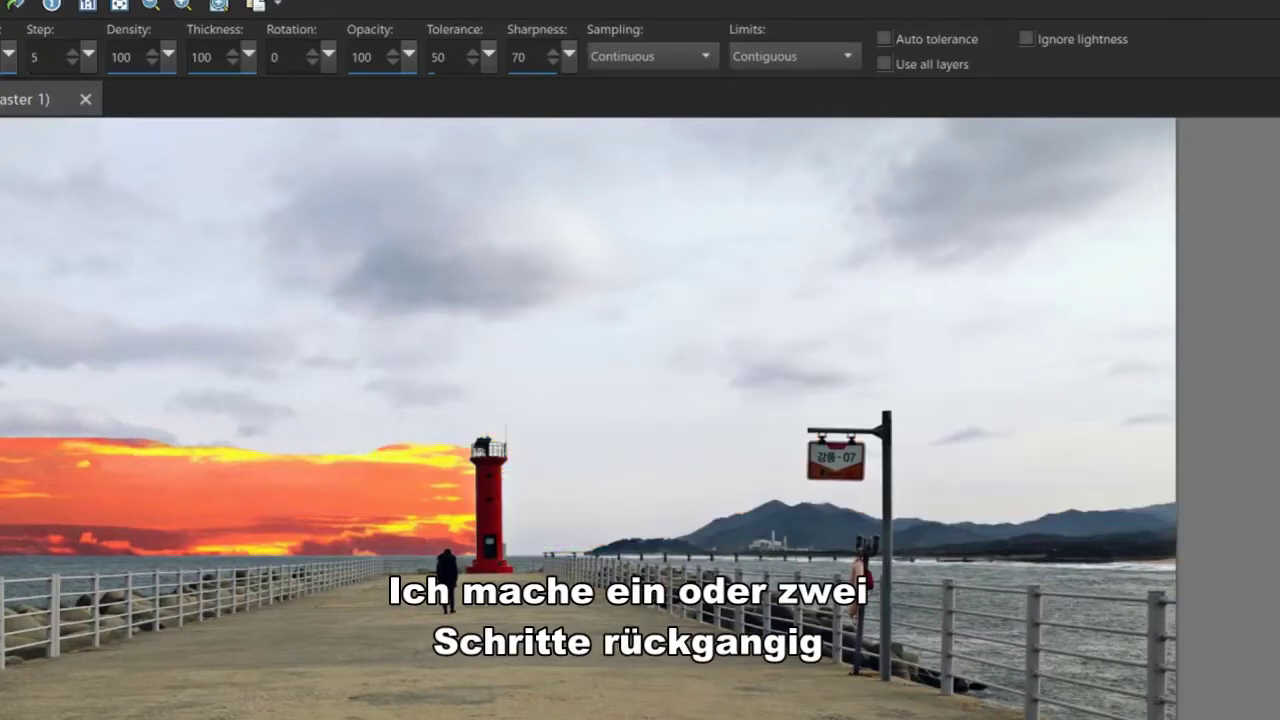
key("ctrl+z")
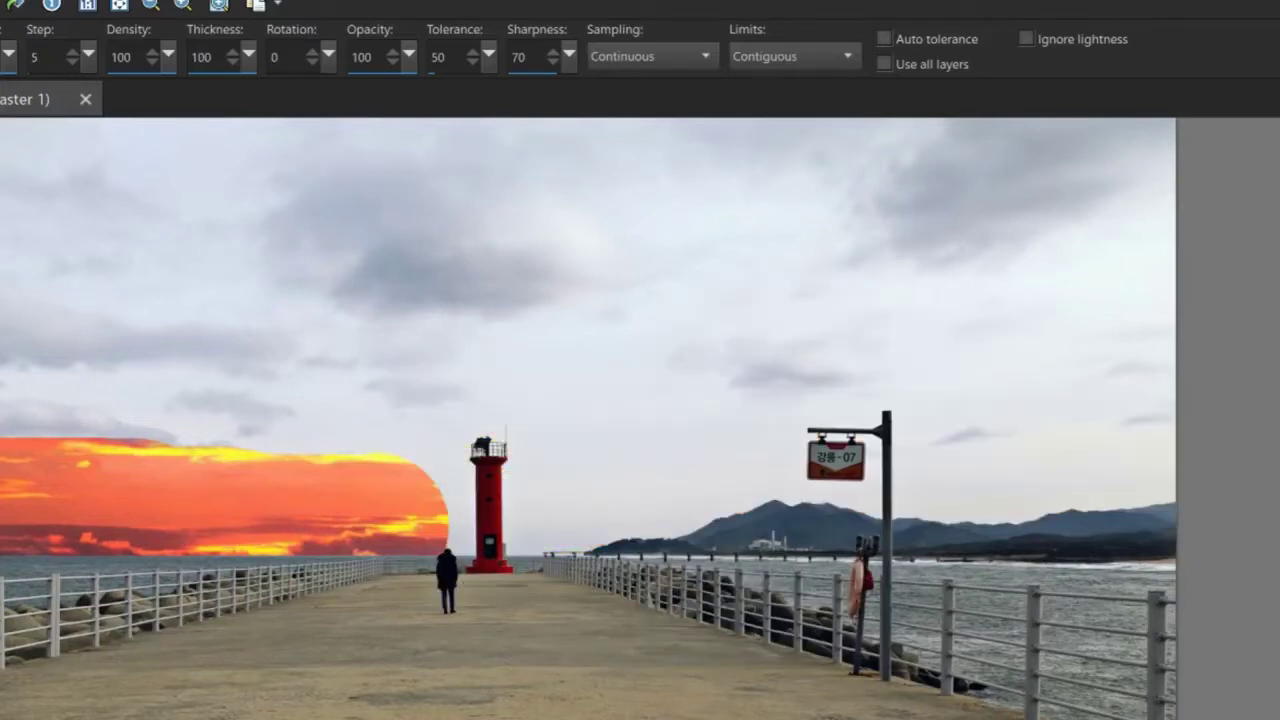
left_click(832, 60)
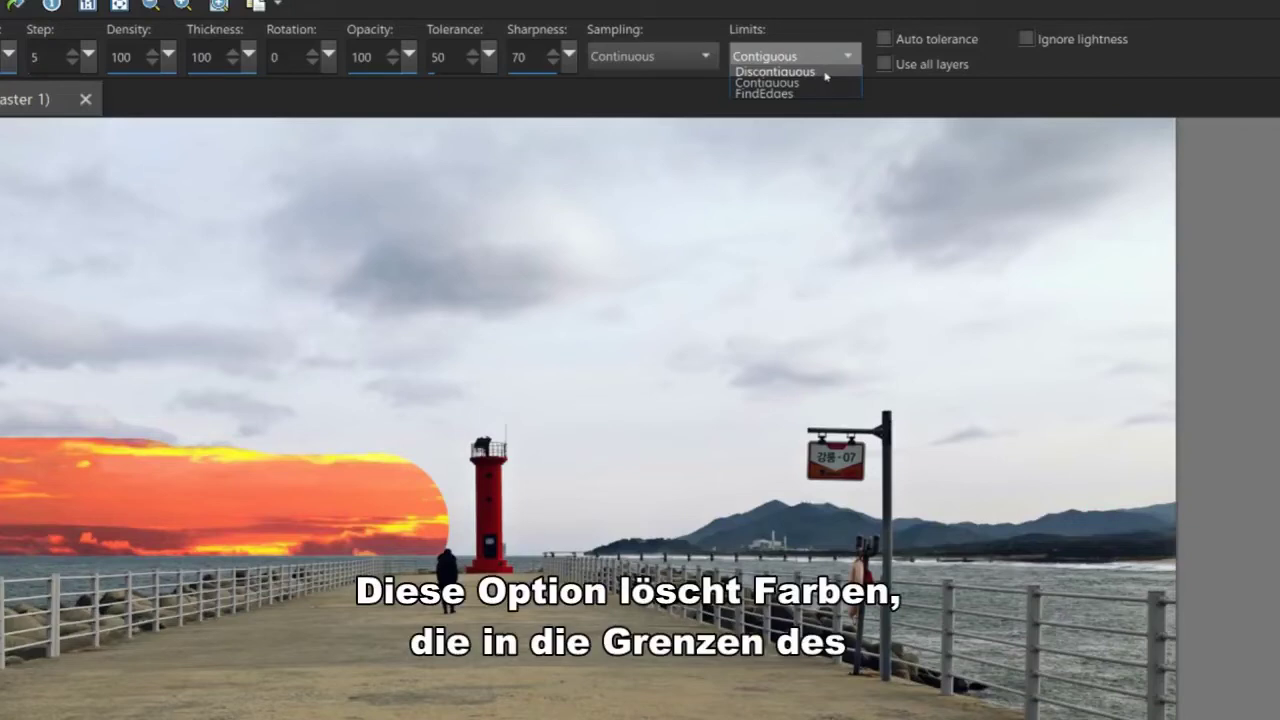
left_click(826, 73)
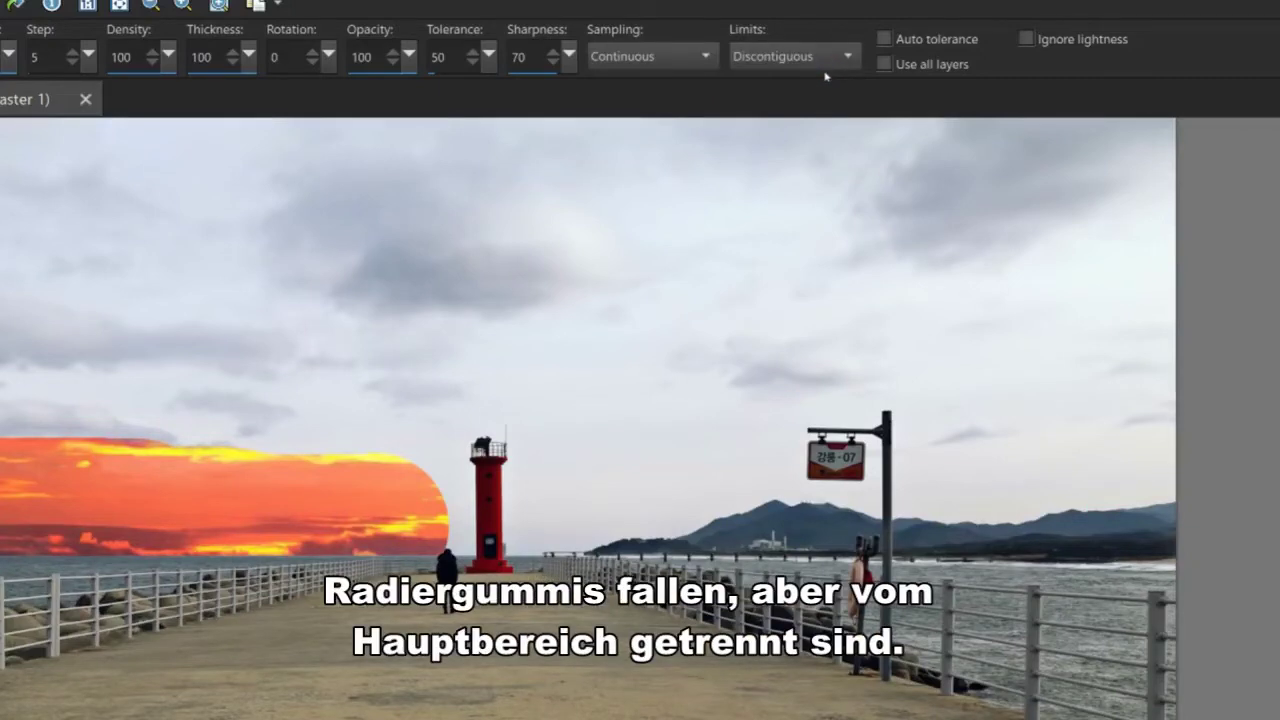
Erase the sky around the lighthouse and across the right-hand clouds
left_click(423, 518)
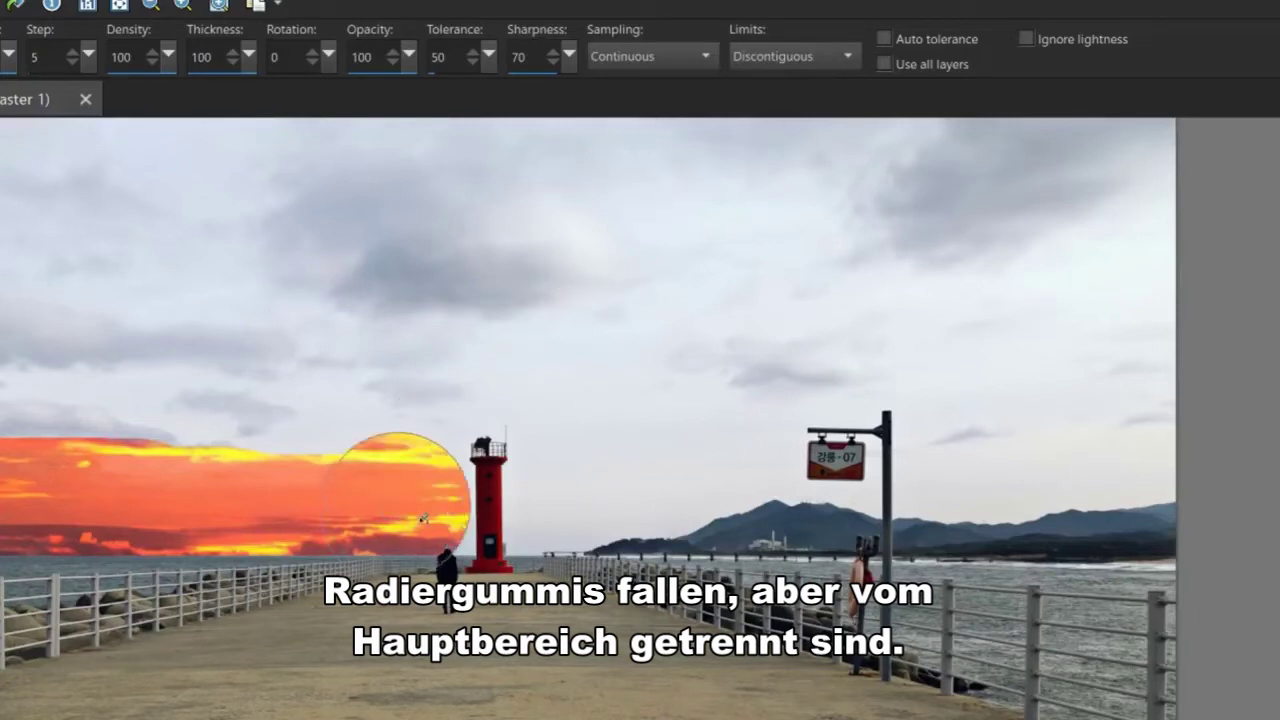
mouse_move(423, 518)
left_mouse_down()
mouse_move(450, 515)
mouse_move(454, 527)
mouse_move(455, 441)
mouse_move(500, 410)
mouse_move(530, 420)
mouse_move(556, 517)
mouse_move(670, 475)
mouse_move(758, 462)
mouse_move(781, 497)
mouse_move(850, 480)
mouse_move(824, 495)
mouse_move(765, 465)
mouse_move(760, 400)
mouse_move(868, 415)
mouse_move(885, 375)
mouse_move(925, 440)
mouse_move(921, 494)
mouse_move(1035, 496)
left_mouse_up()
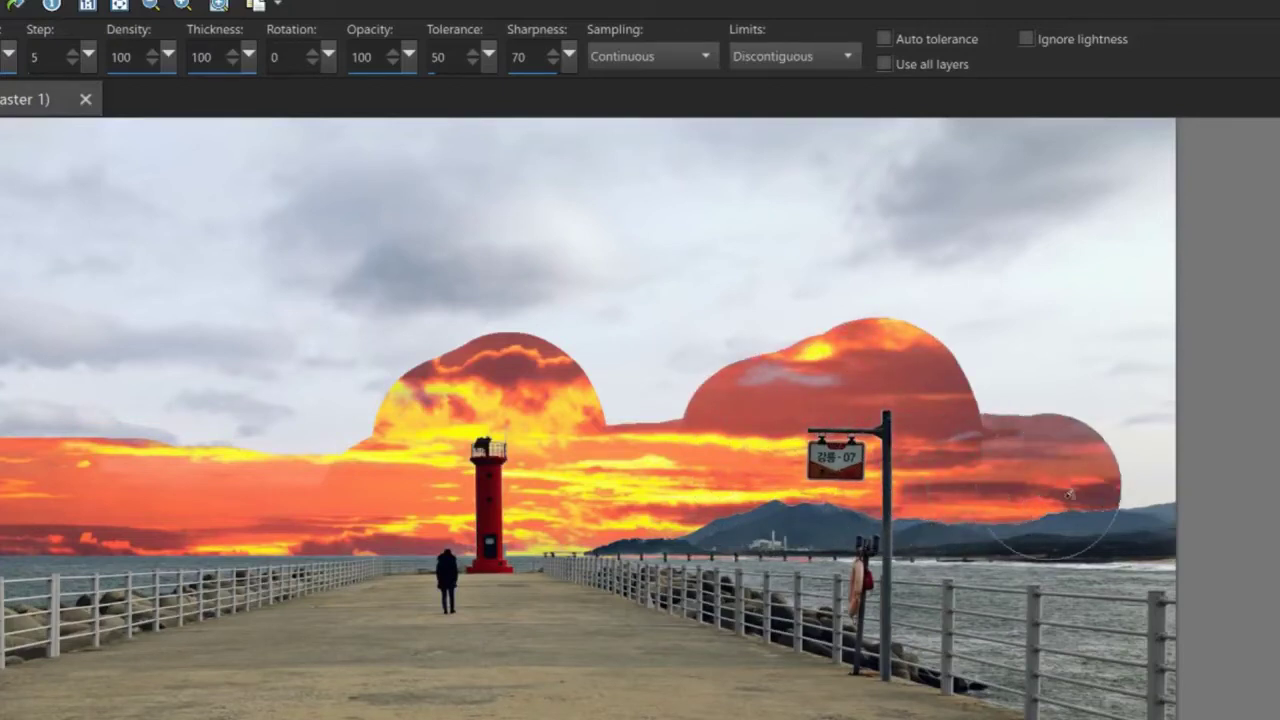
mouse_move(1069, 494)
left_mouse_down()
mouse_move(1140, 460)
mouse_move(1120, 430)
mouse_move(1040, 420)
mouse_move(996, 483)
left_mouse_up()
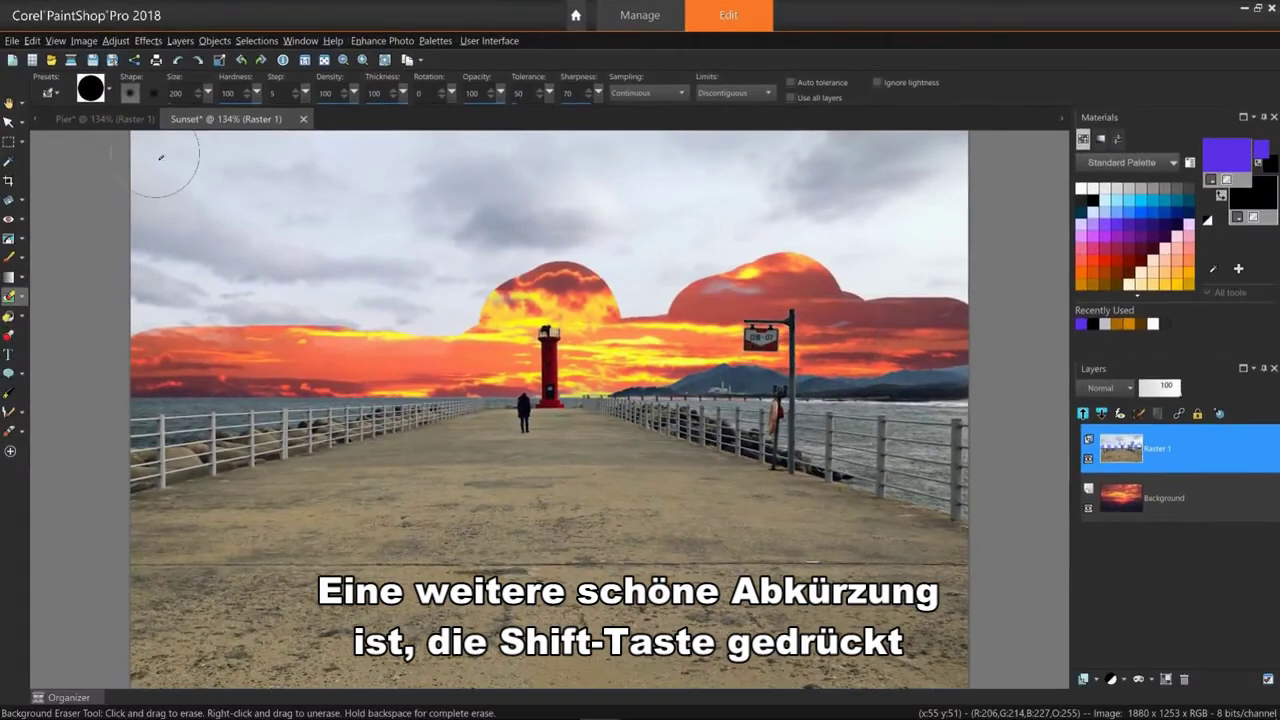
Erase the remaining grey sky in straight horizontal strips from the top edge down to the lighthouse
left_click(160, 157)
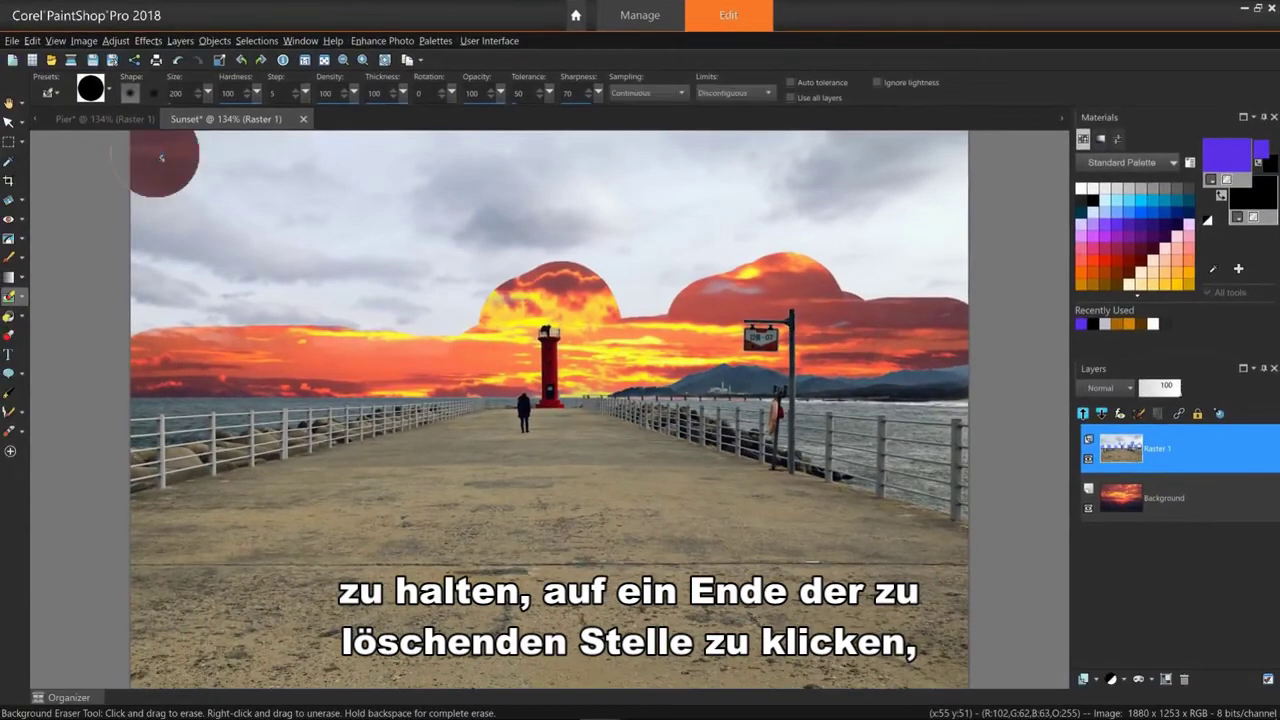
left_click(940, 157, "shift")
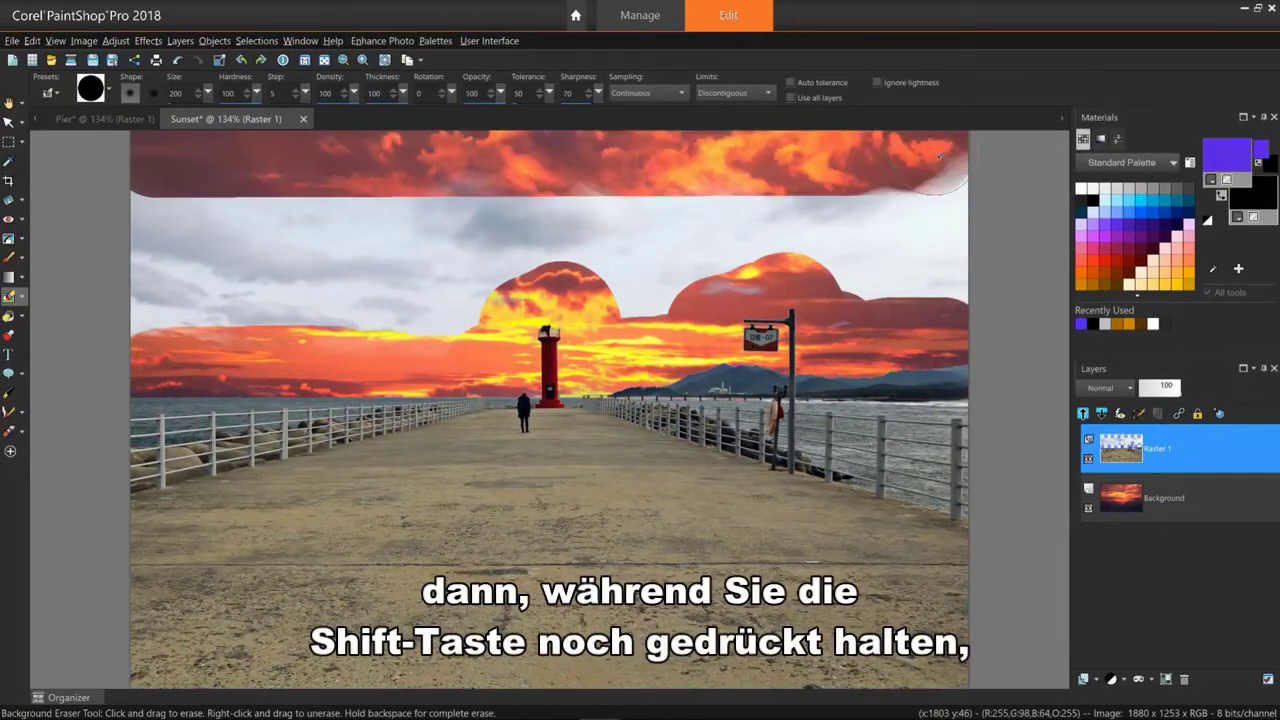
left_click(156, 213, "shift")
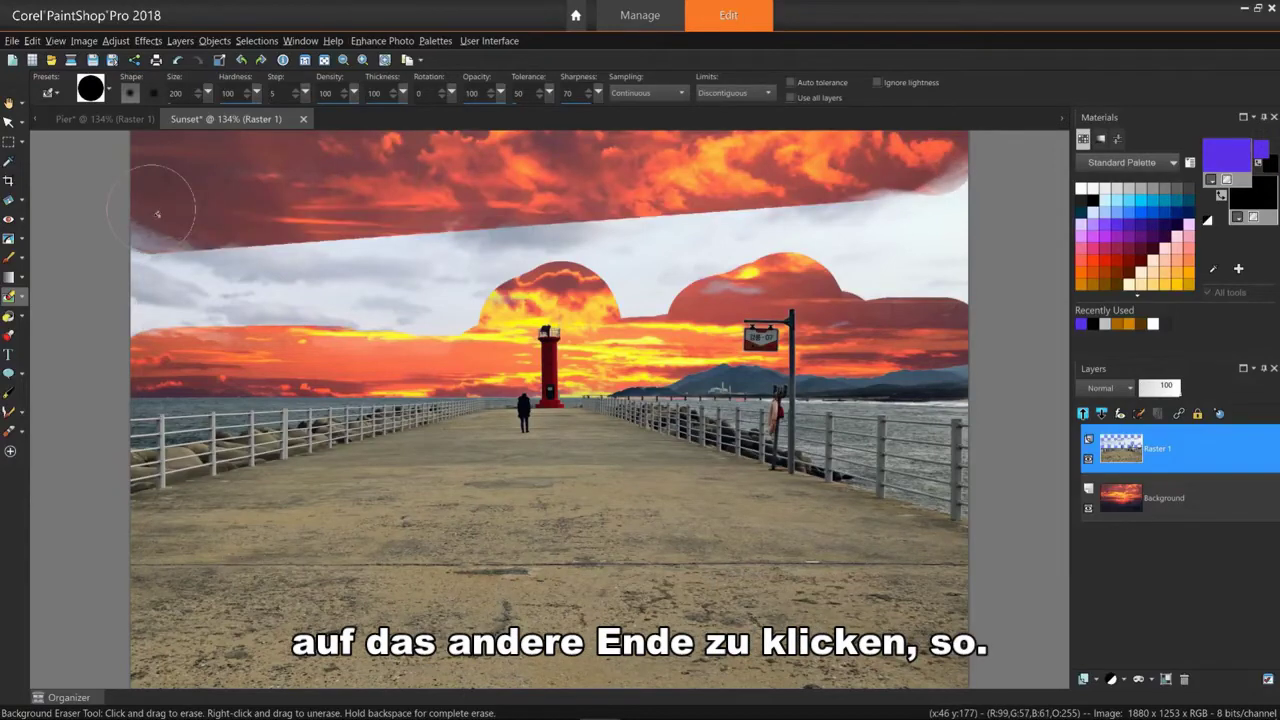
left_click(945, 213, "shift")
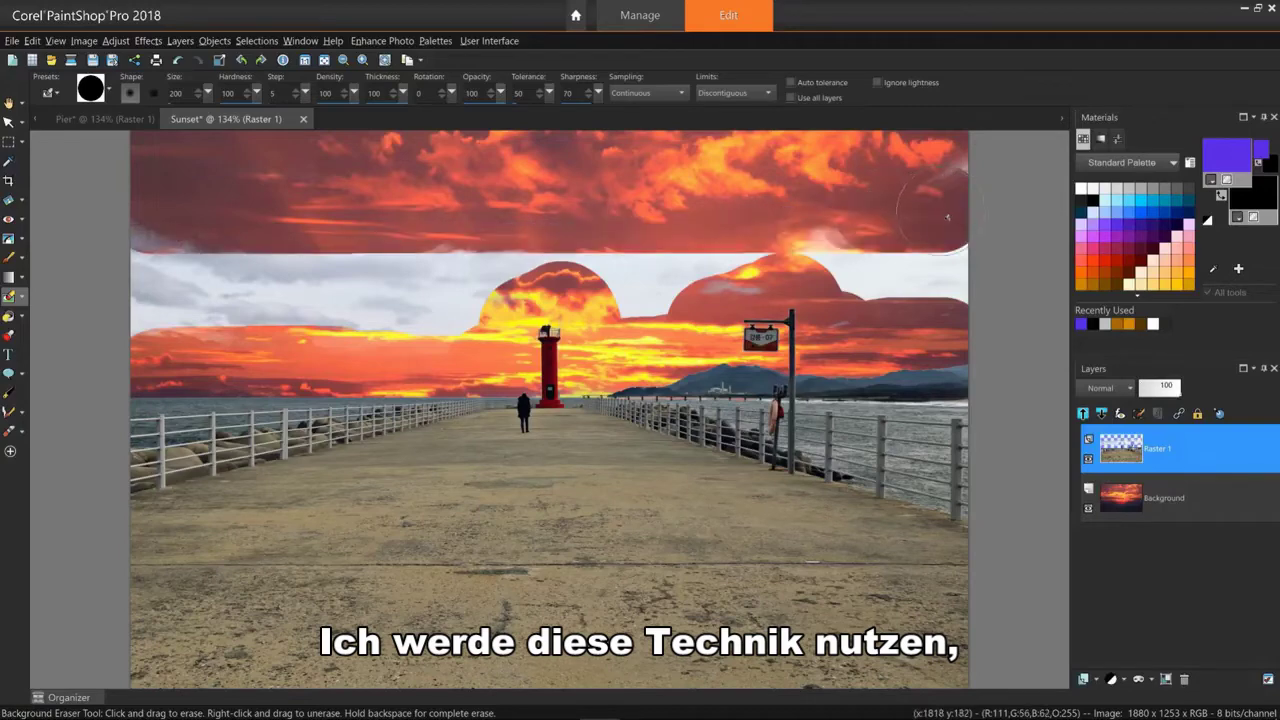
left_click(935, 268)
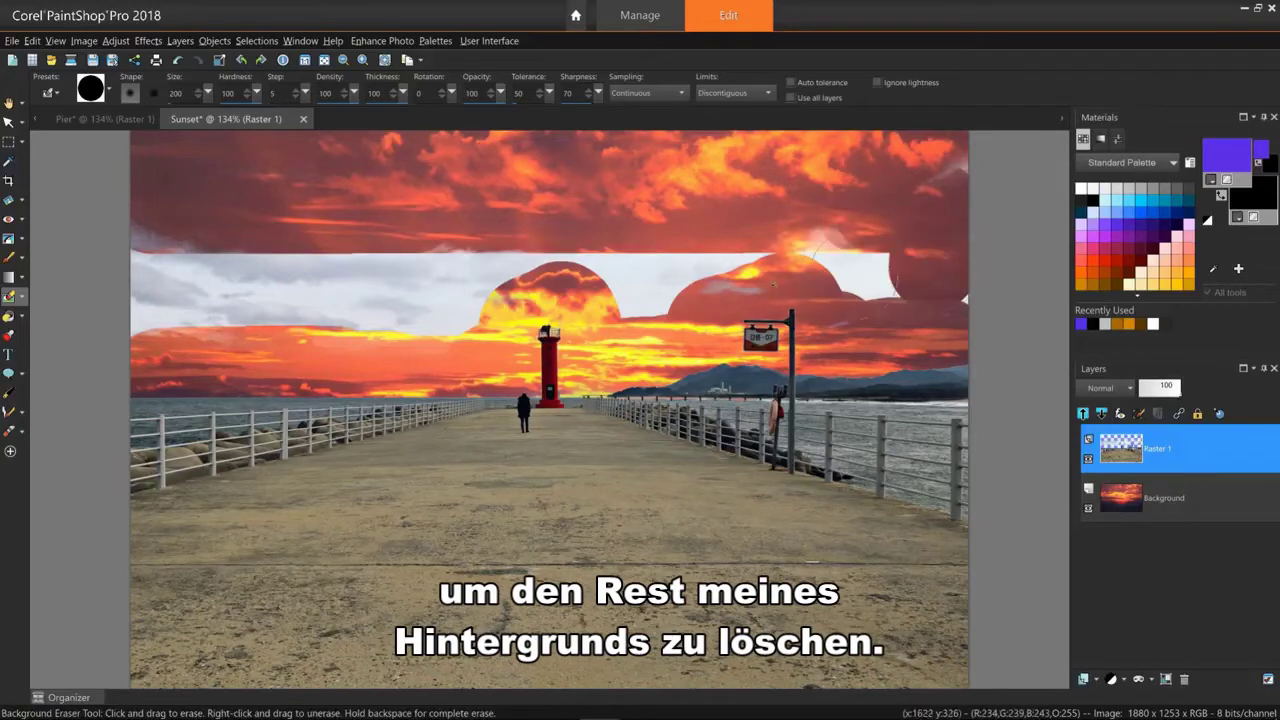
left_click(159, 279, "shift")
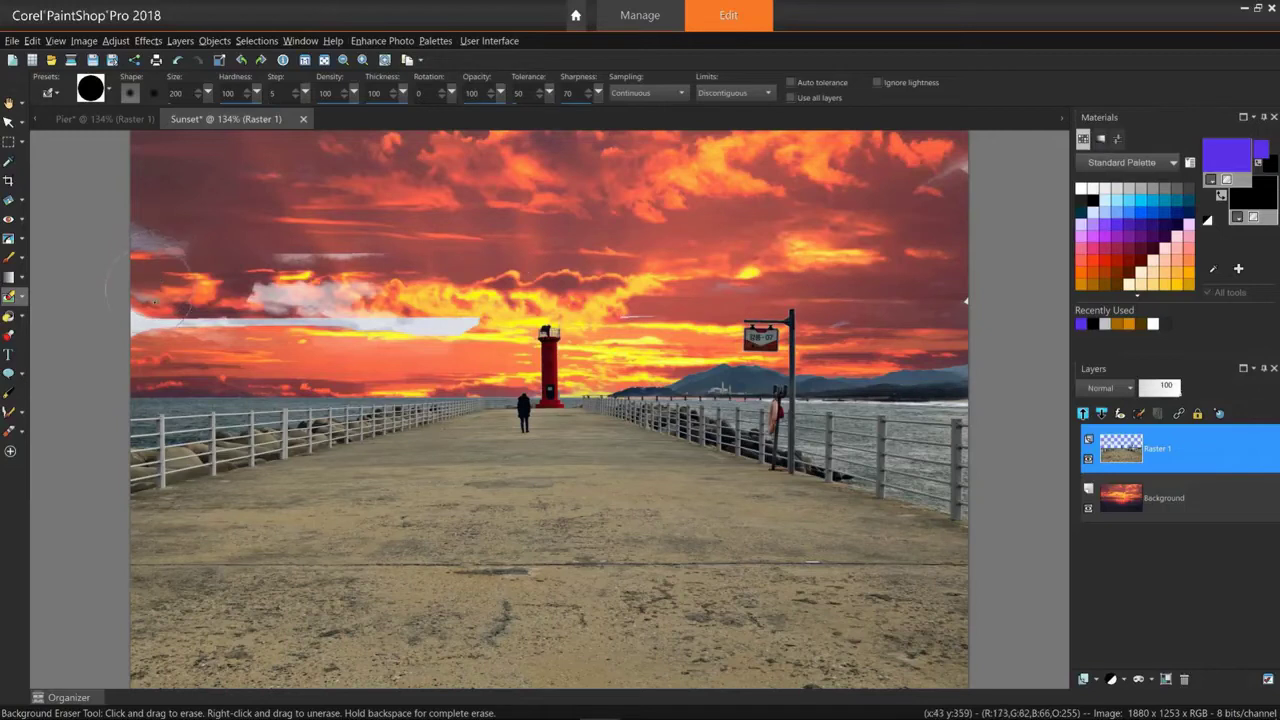
left_click(150, 322)
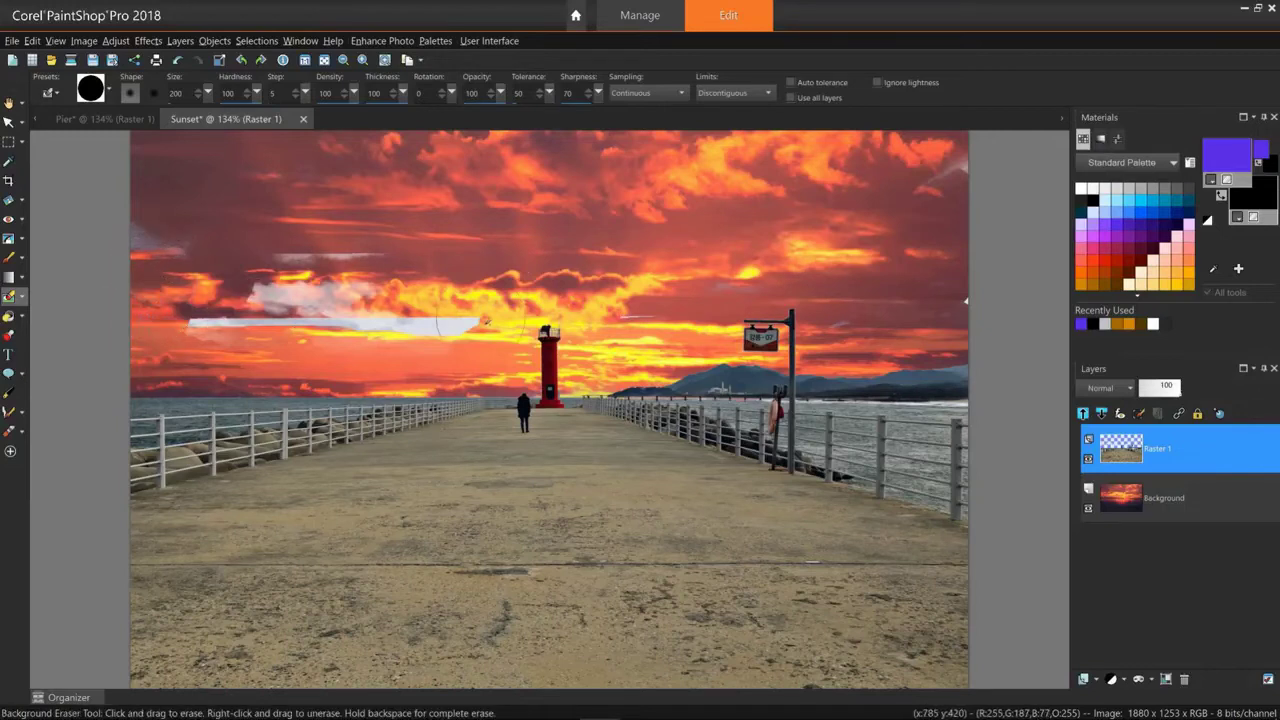
left_click(459, 328, "shift")
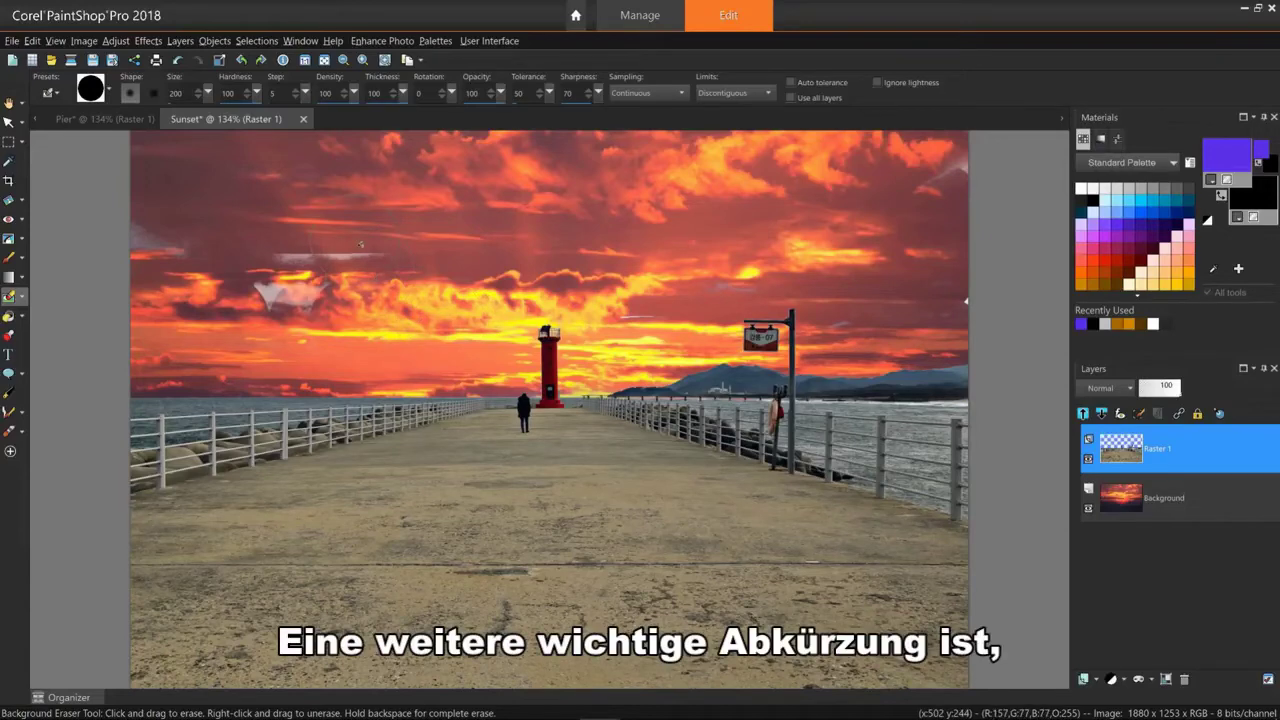
Undo a test unerase, then erase pale patches at the left, right edge and lighthouse
mouse_move(378, 238)
left_mouse_down()
mouse_move(372, 222)
mouse_move(430, 230)
mouse_move(390, 214)
mouse_move(466, 249)
left_mouse_up()
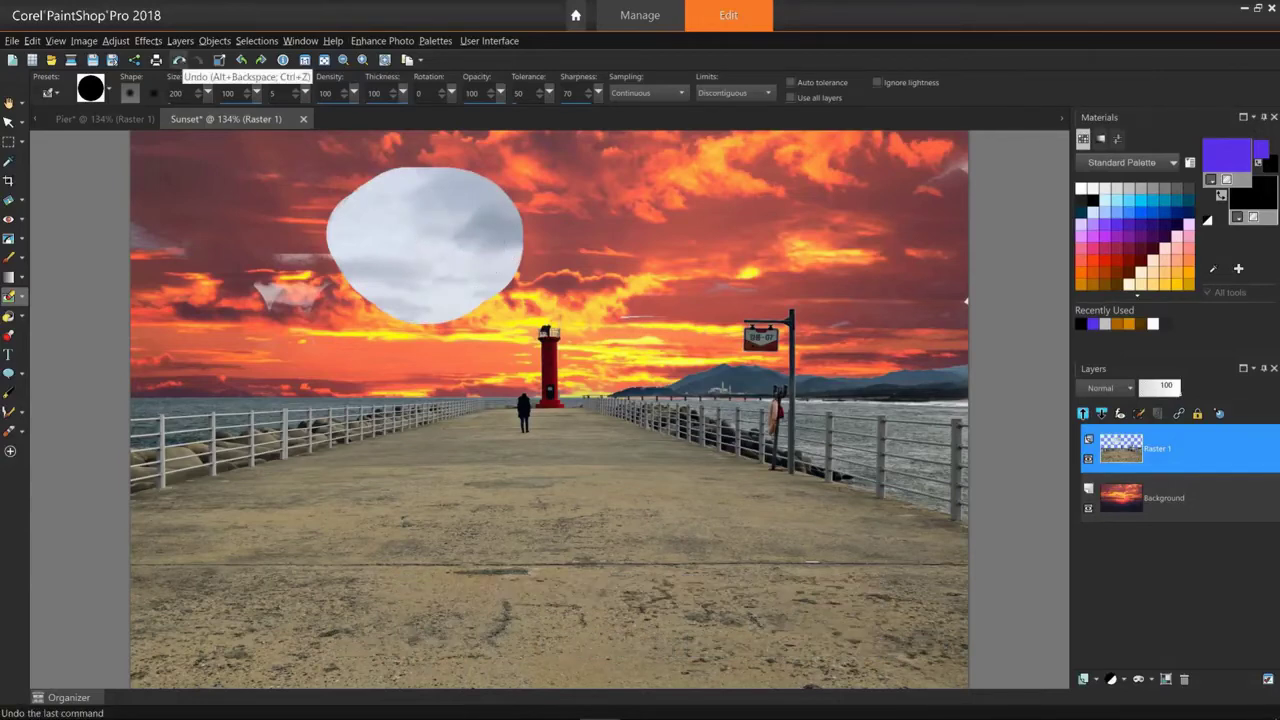
left_click(178, 59)
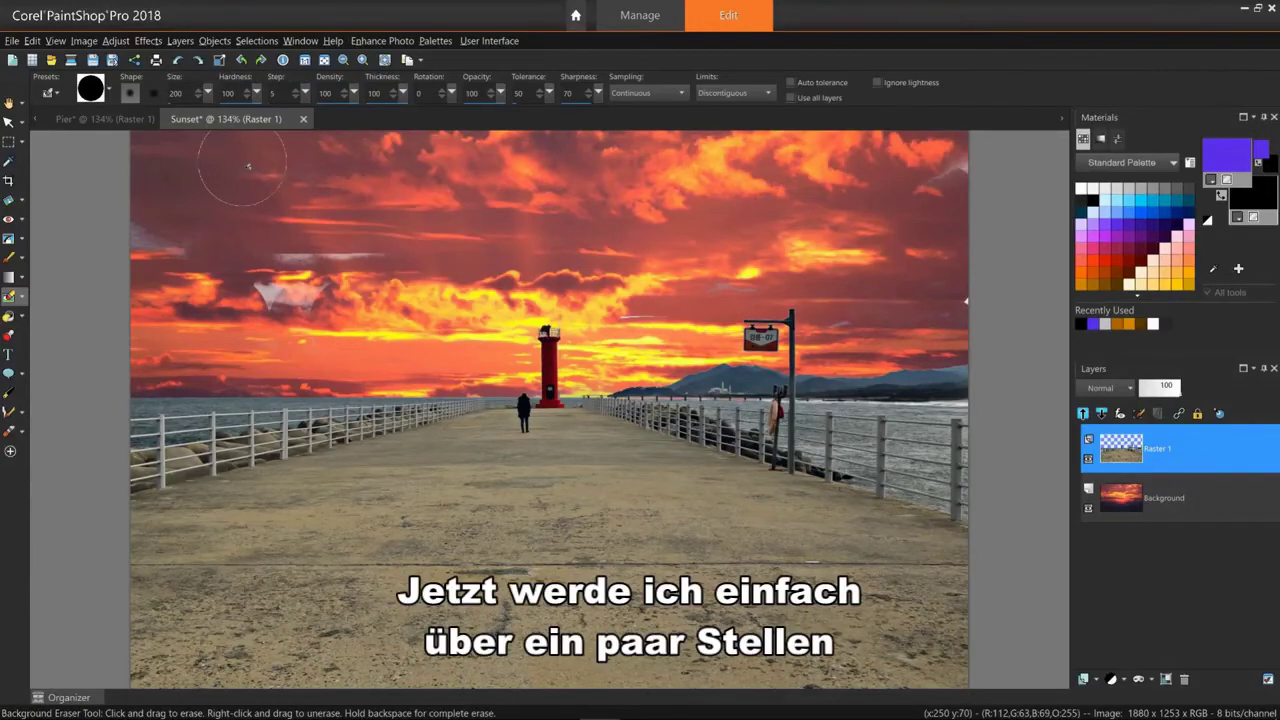
mouse_move(214, 218)
left_mouse_down()
mouse_move(152, 249)
mouse_move(258, 287)
mouse_move(345, 270)
left_mouse_up()
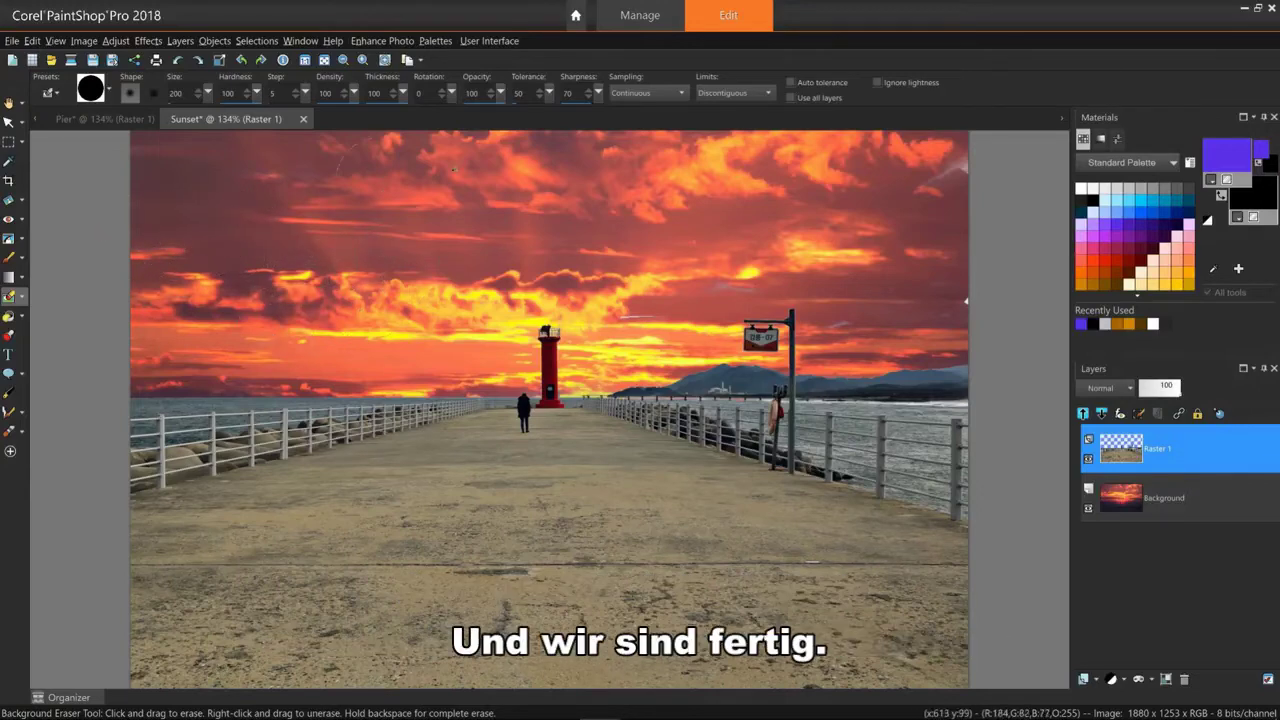
mouse_move(867, 160)
left_mouse_down()
mouse_move(959, 188)
mouse_move(954, 286)
mouse_move(905, 318)
left_mouse_up()
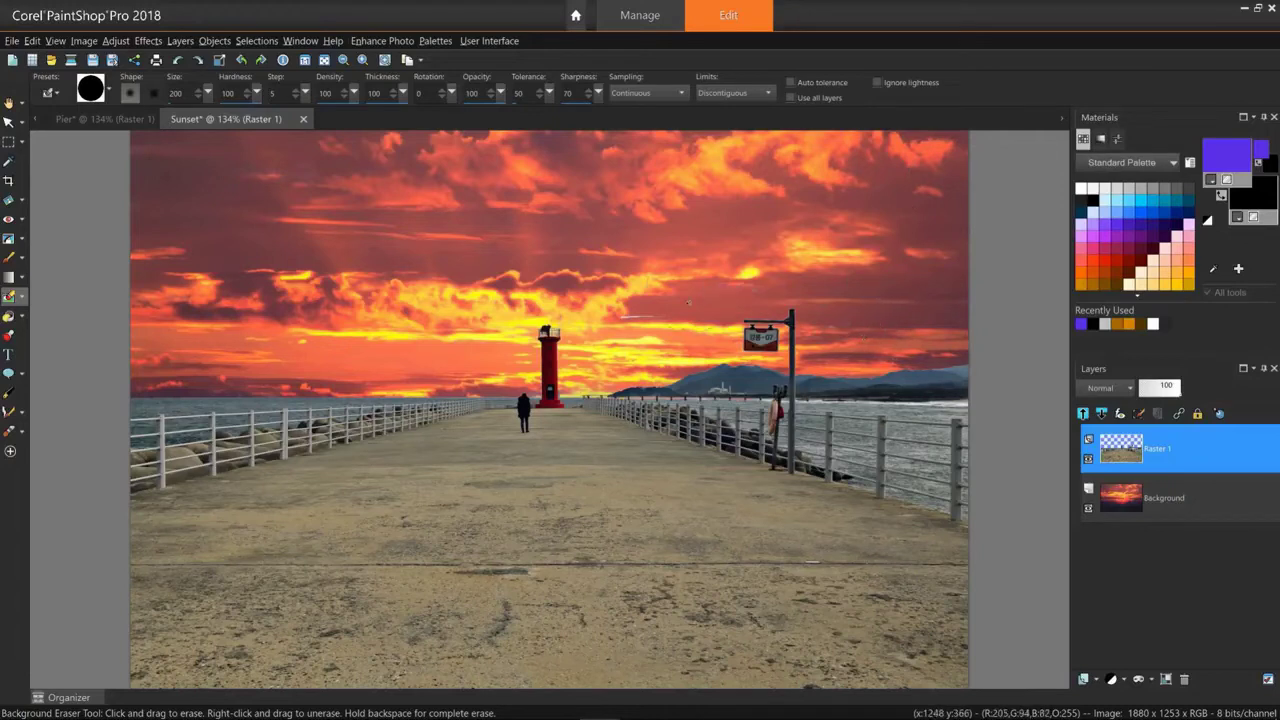
left_click_drag(710, 328, 633, 318)
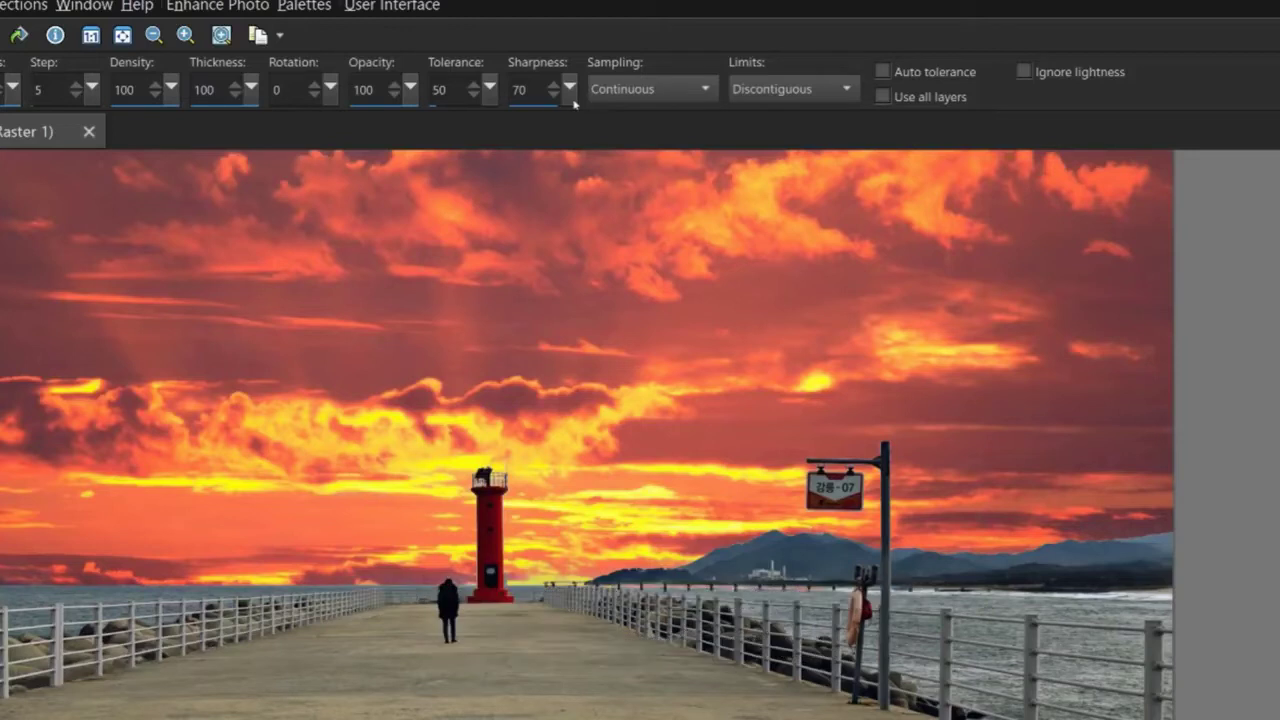
Open the Sampling dropdown on the Background Eraser's Tool Options bar
left_click(703, 91)
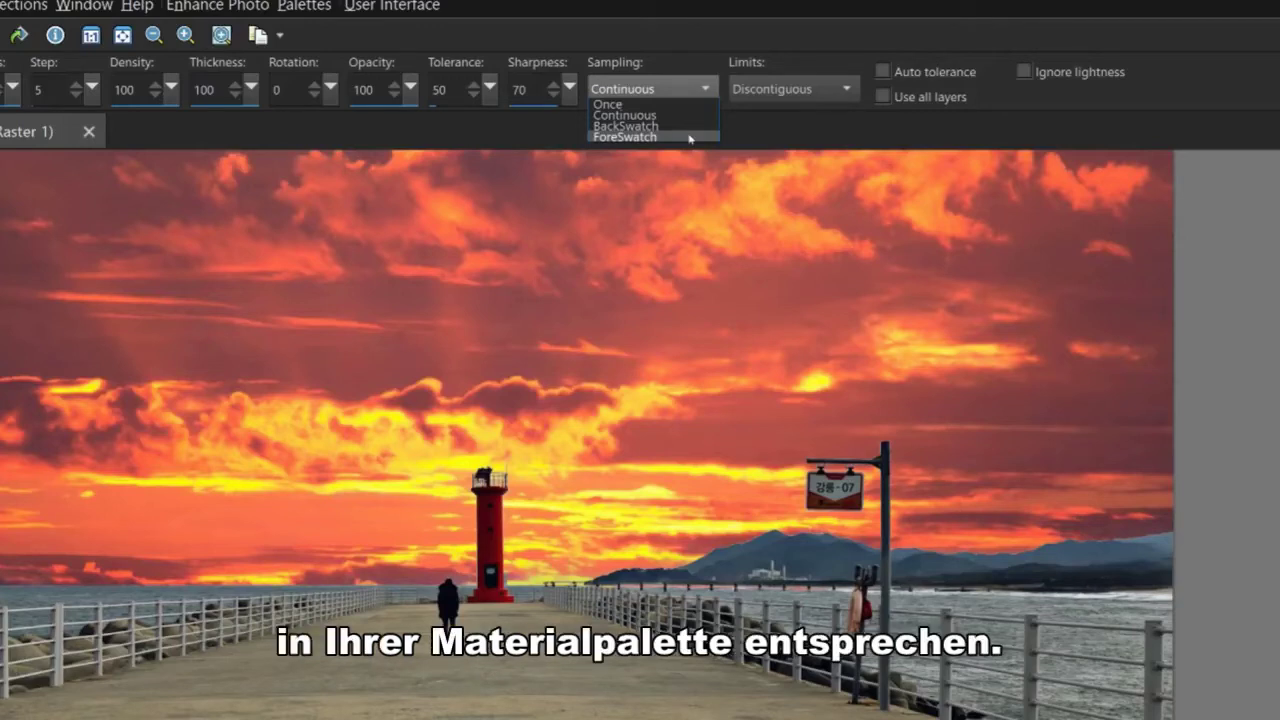
Set Background Eraser sampling to ForeSwatch, keeping Limits at Discontiguous
left_click(851, 91)
left_click(849, 90)
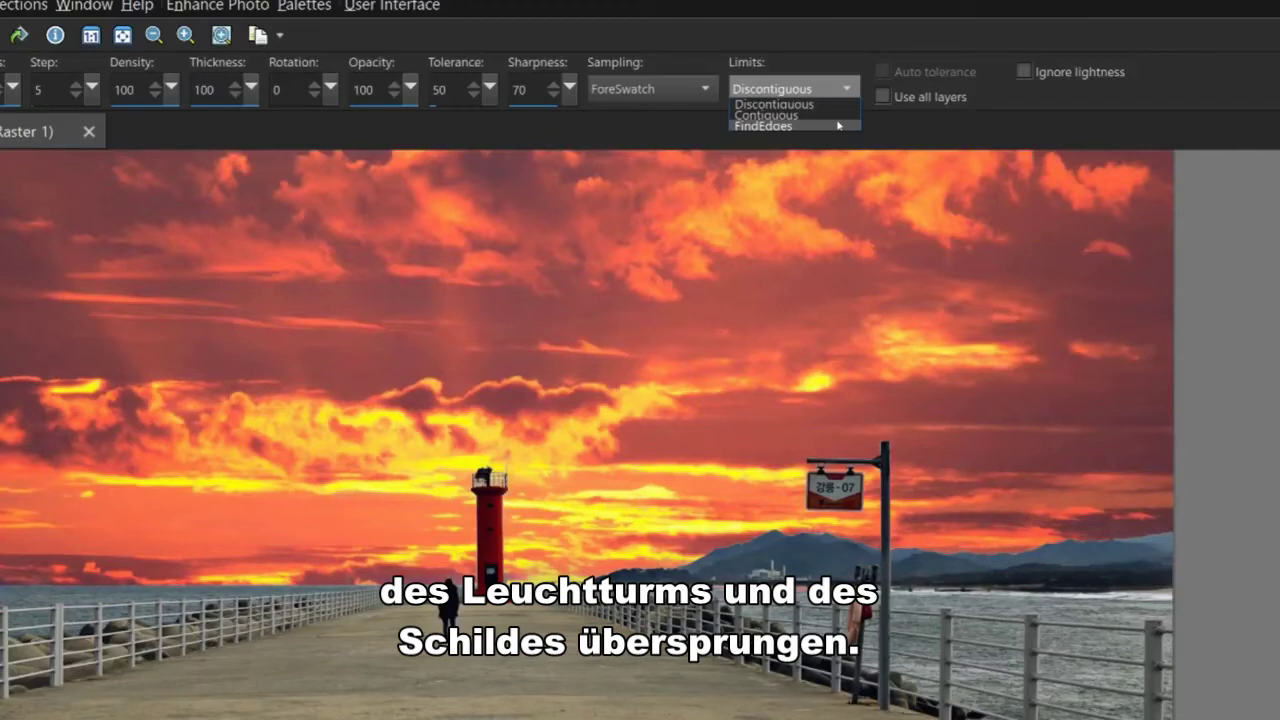
left_click(940, 78)
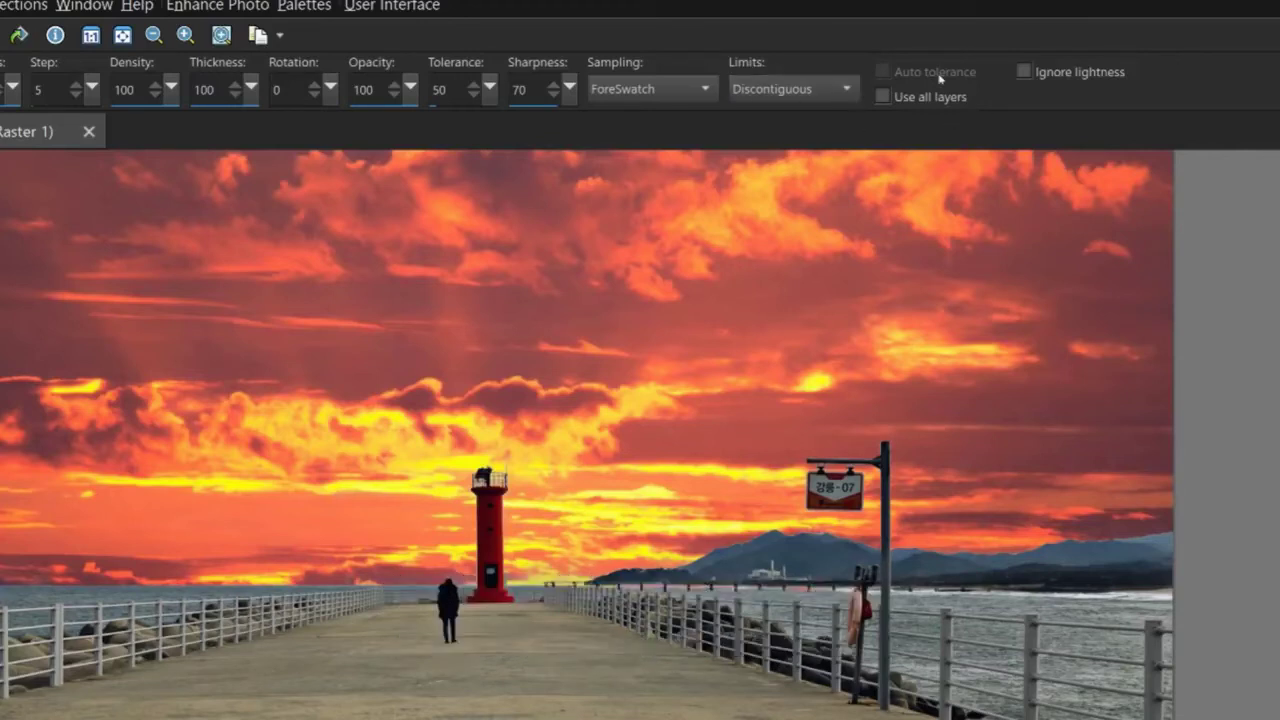